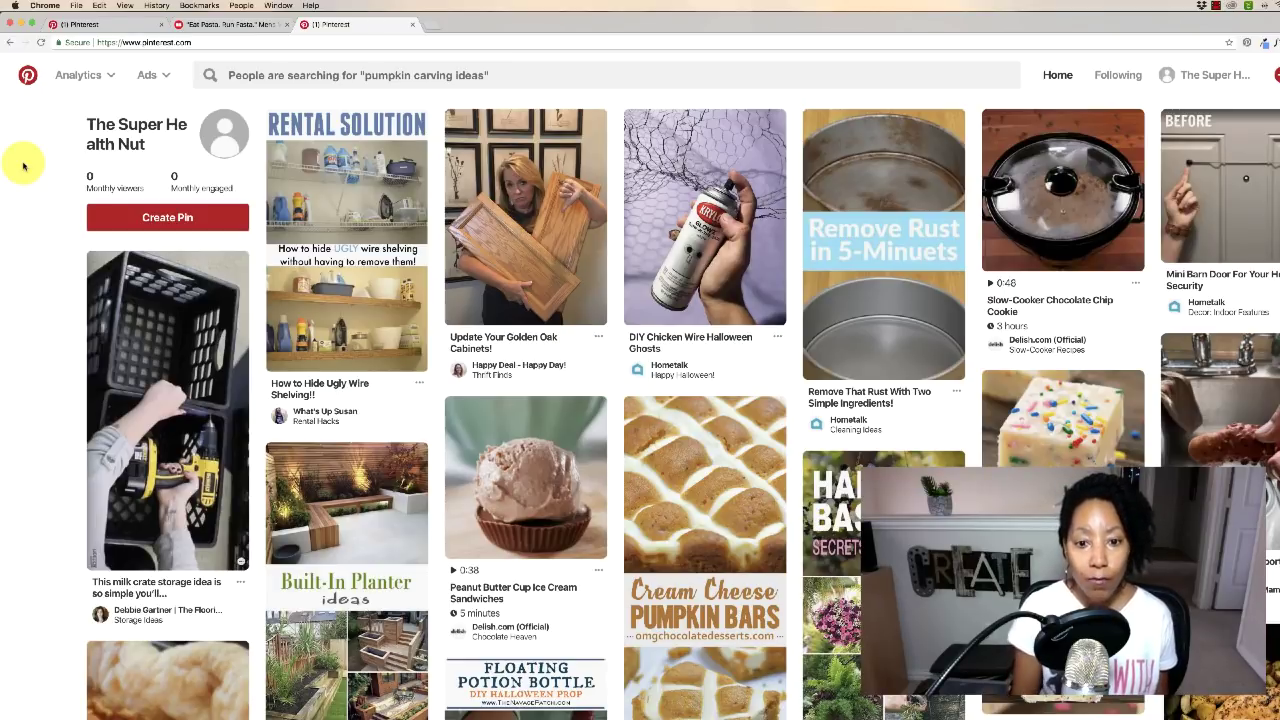
# Look through the recommended pins in the Pinterest home feed.
pyautogui.scroll(-3, 406, 157)
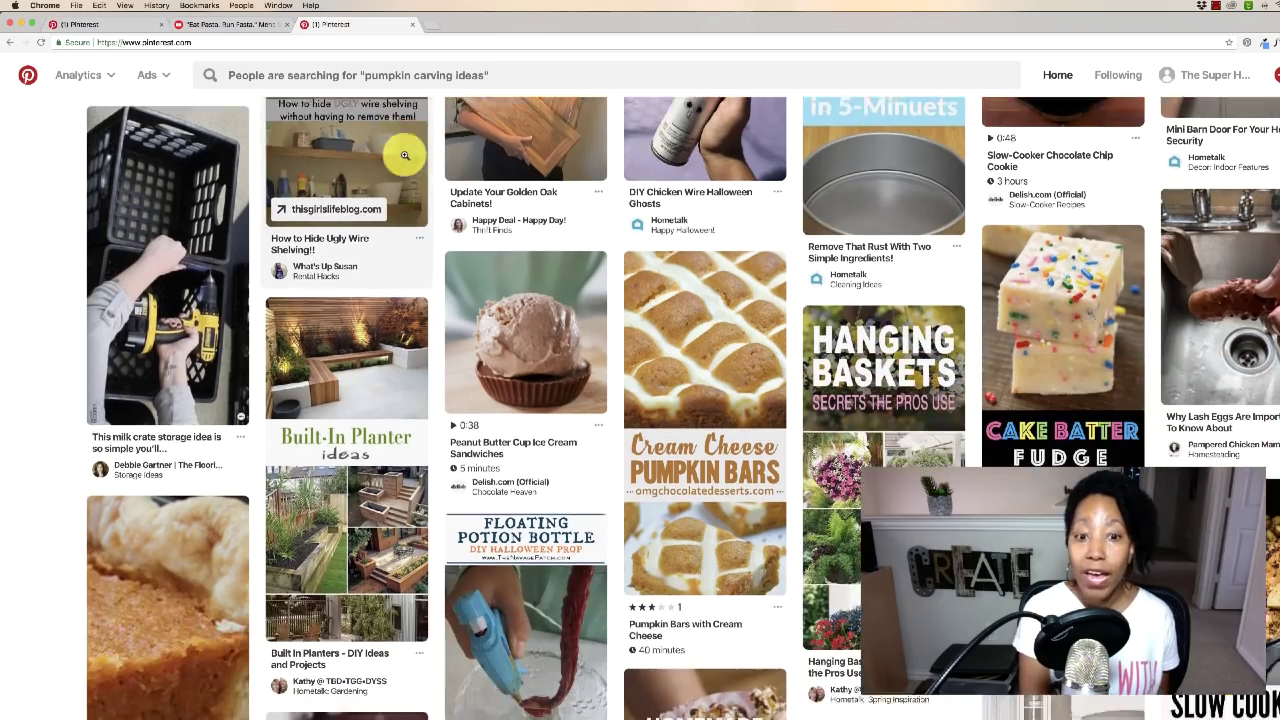
pyautogui.scroll(-6, 547, 160)
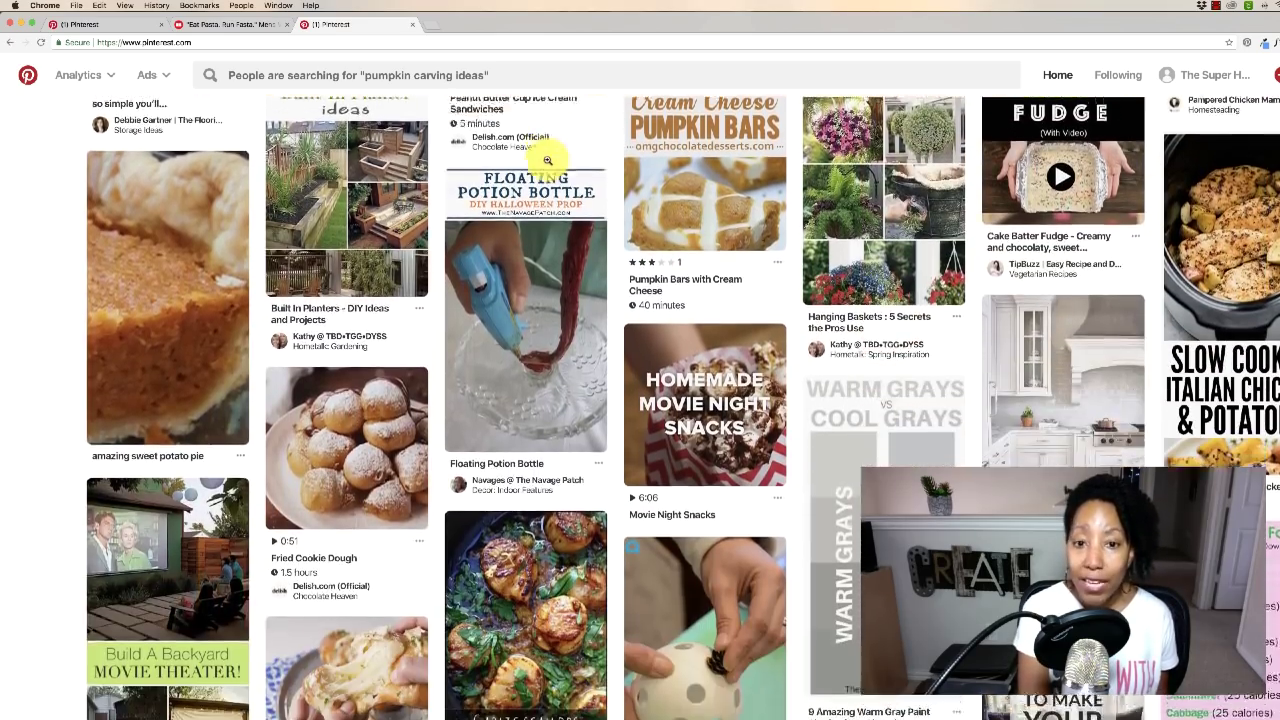
pyautogui.scroll(-8, 547, 160)
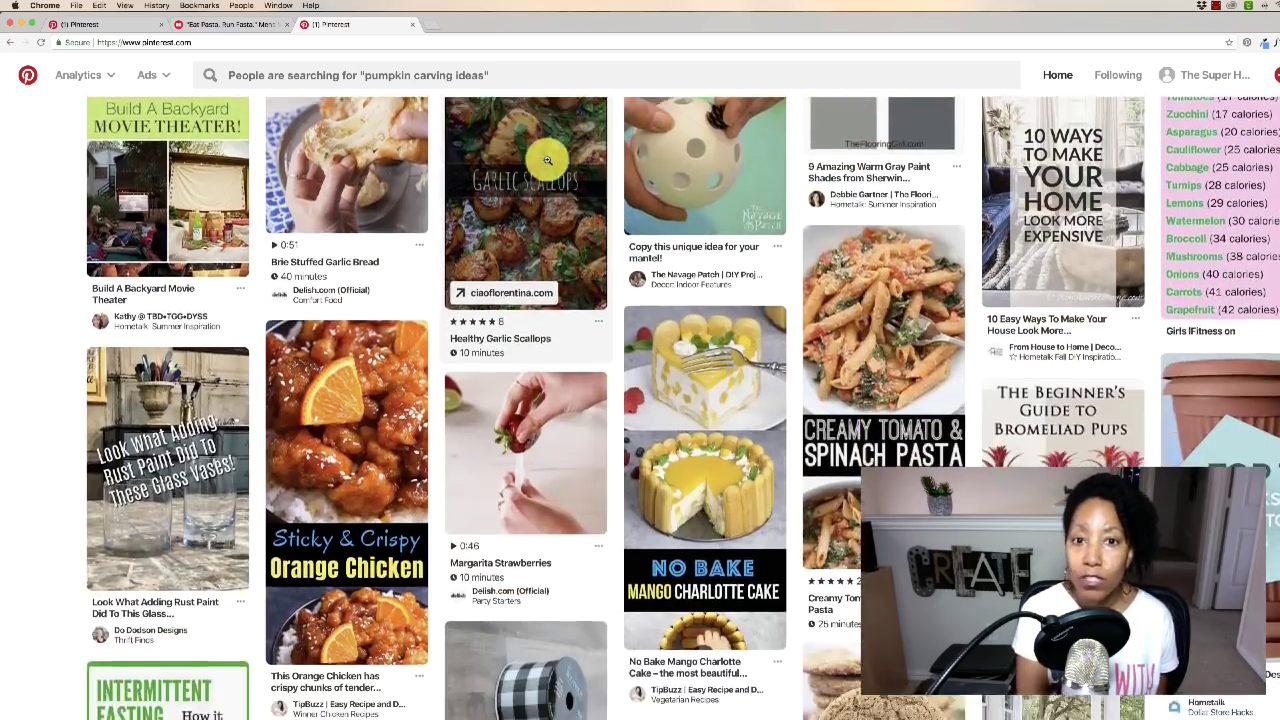
pyautogui.scroll(-15, 547, 160)
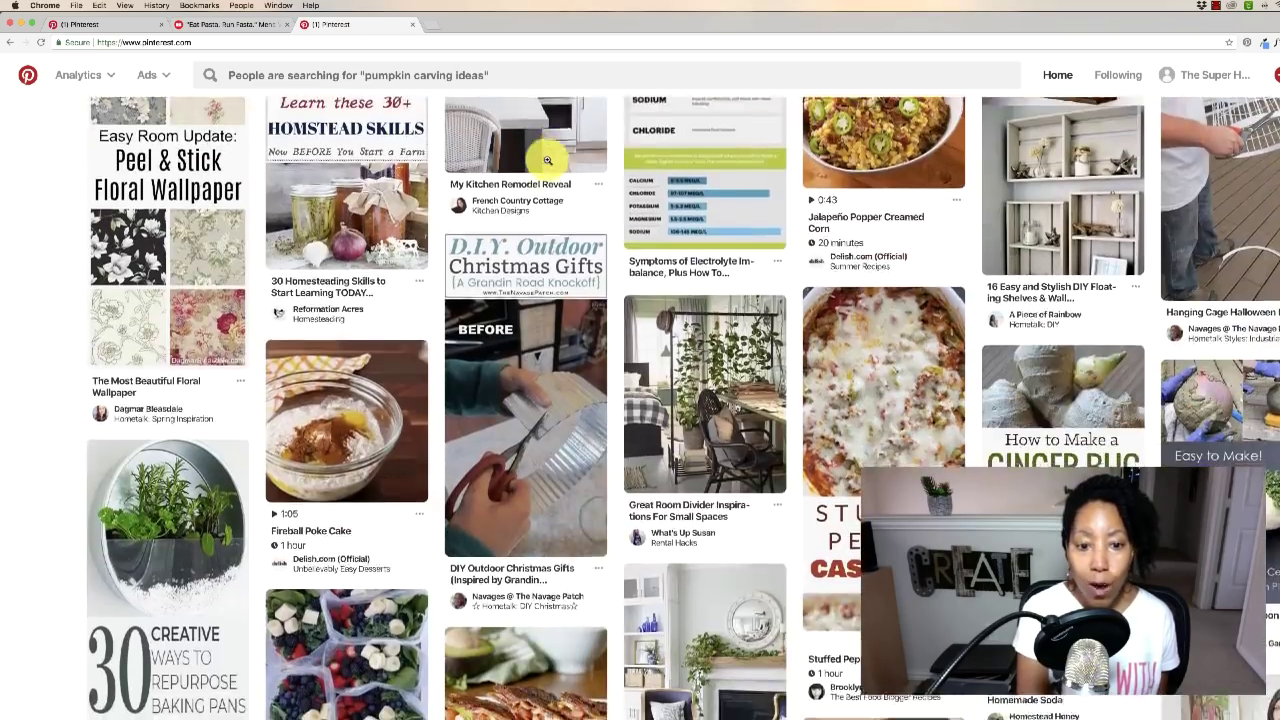
pyautogui.scroll(-3, 547, 160)
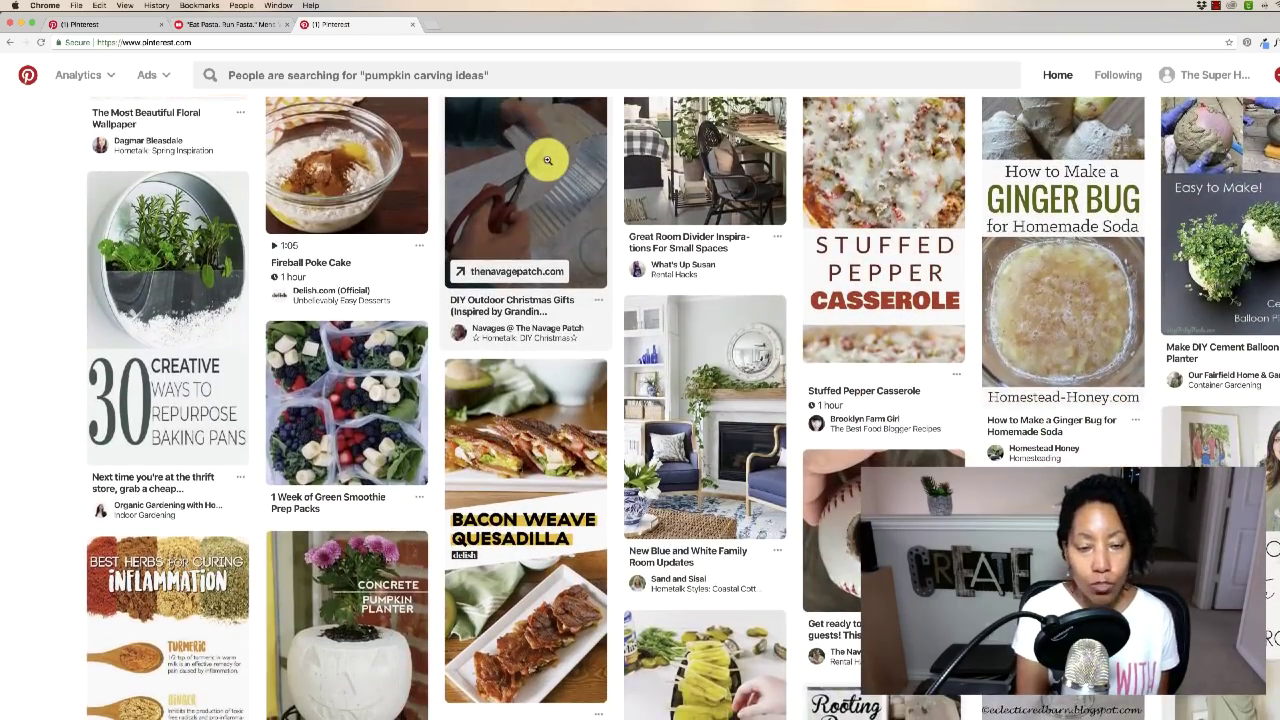
pyautogui.scroll(-5, 547, 160)
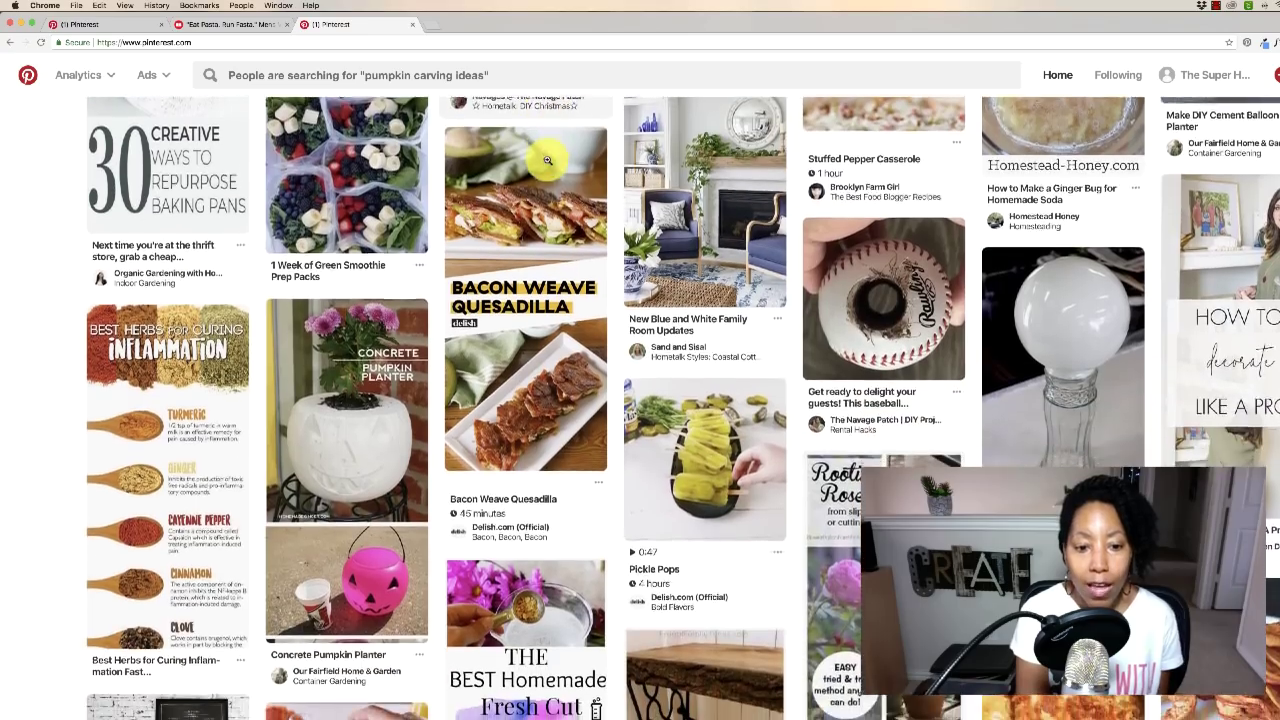
pyautogui.scroll(-2, 547, 160)
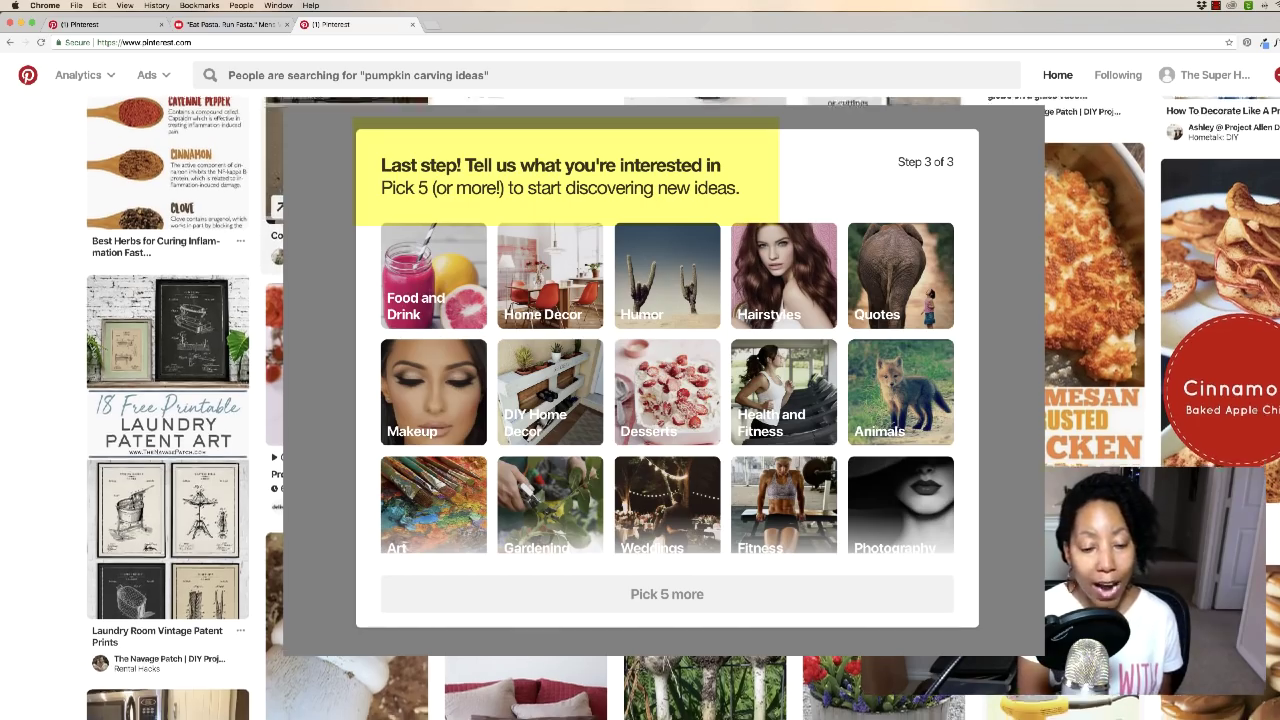
pyautogui.scroll(-3, 640, 400)
pyautogui.scroll(5, 640, 400)
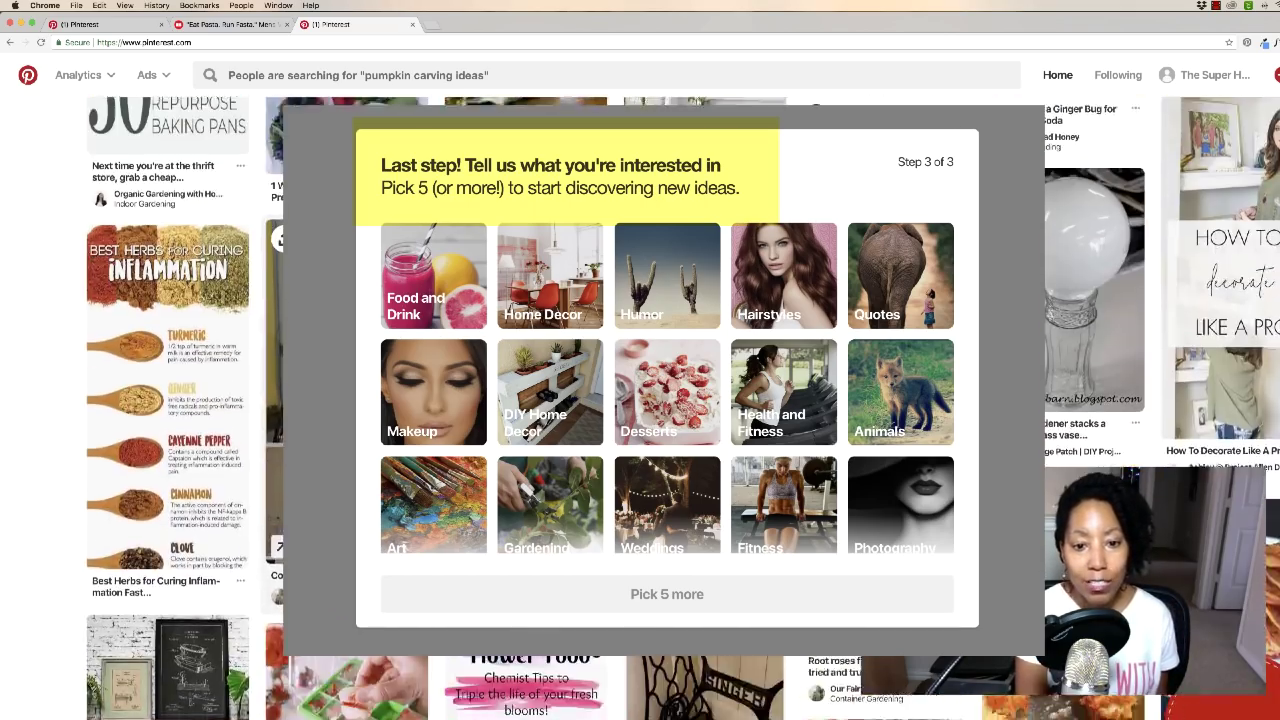
pyautogui.scroll(4, 640, 400)
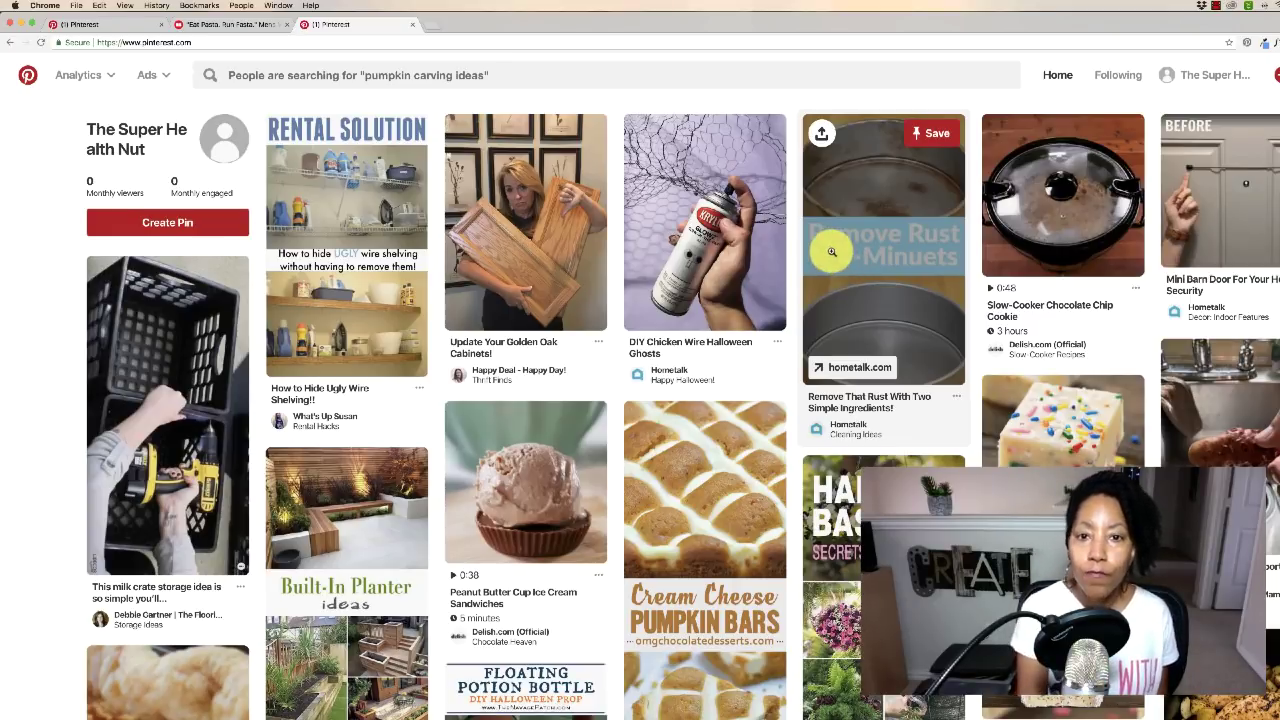
pyautogui.scroll(-5, 730, 267)
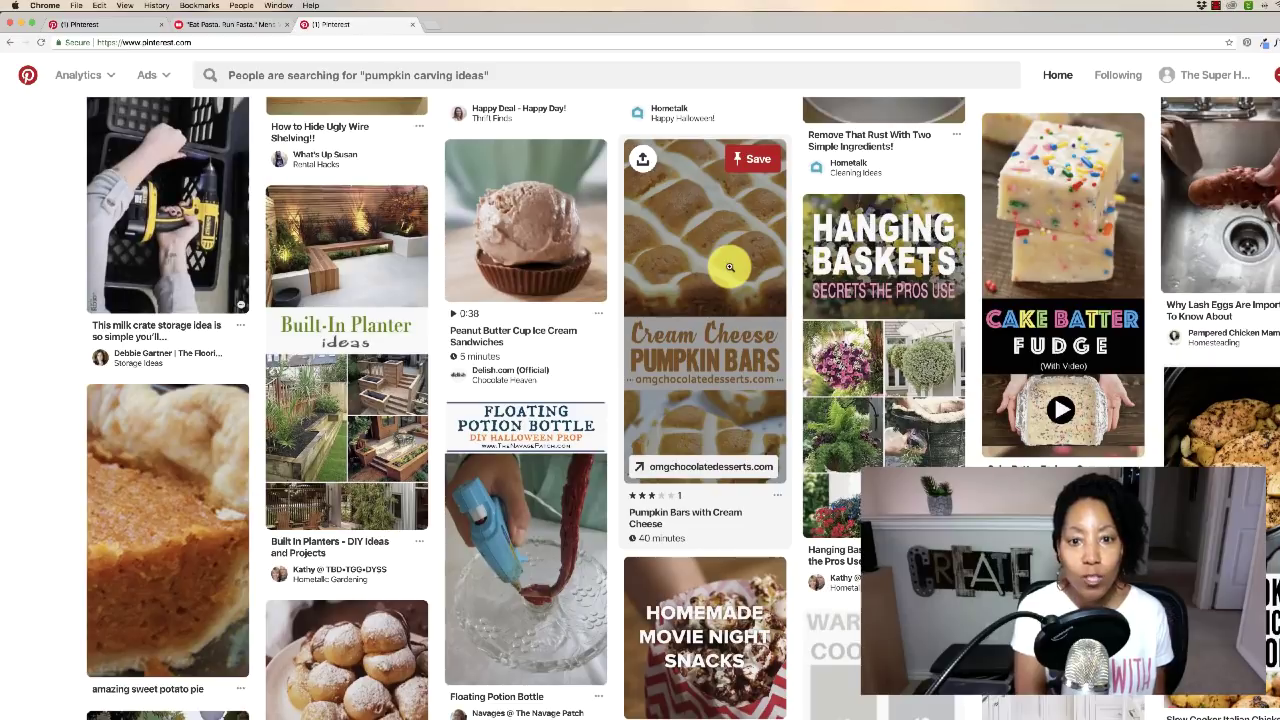
pyautogui.scroll(-2, 686, 264)
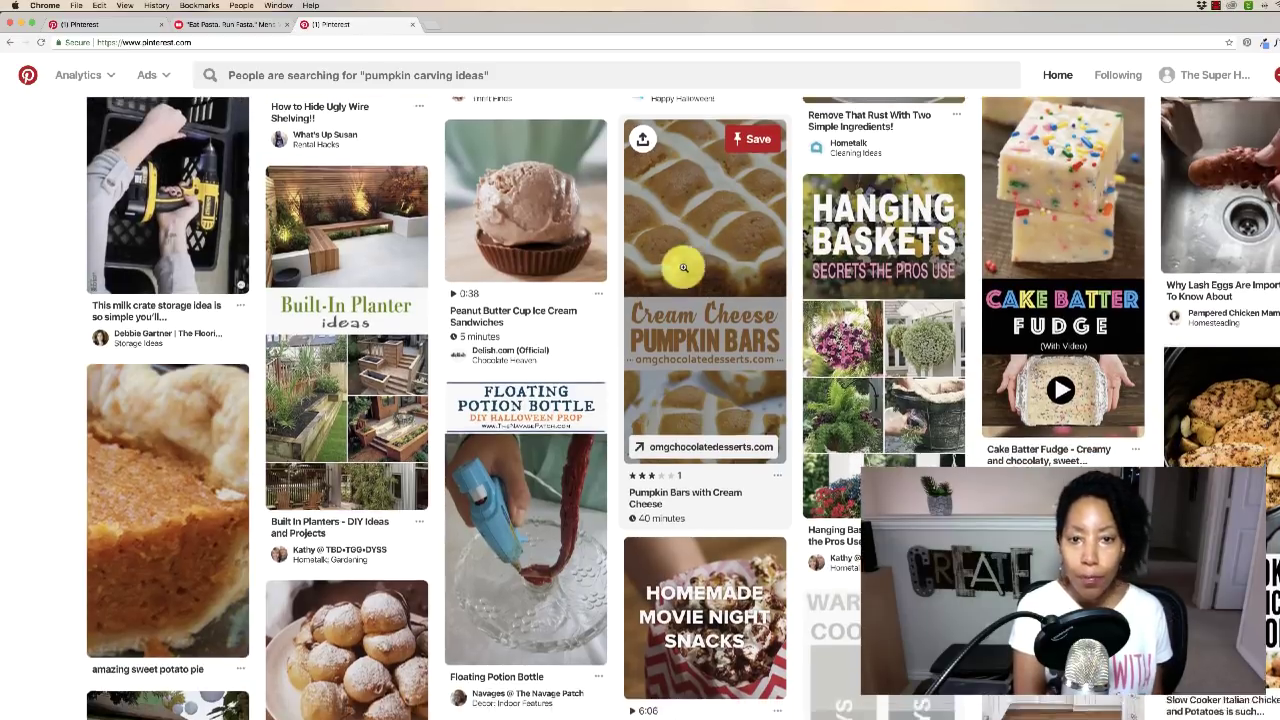
pyautogui.scroll(-4, 684, 267)
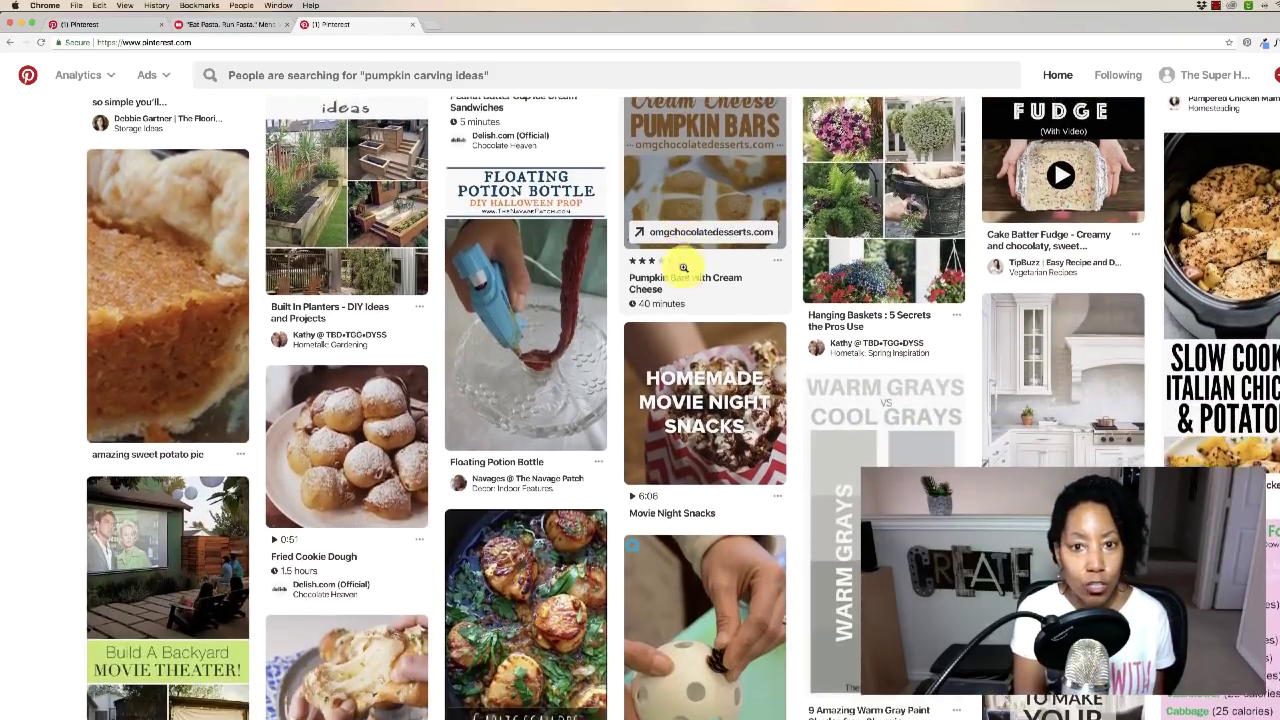
pyautogui.scroll(-3, 684, 267)
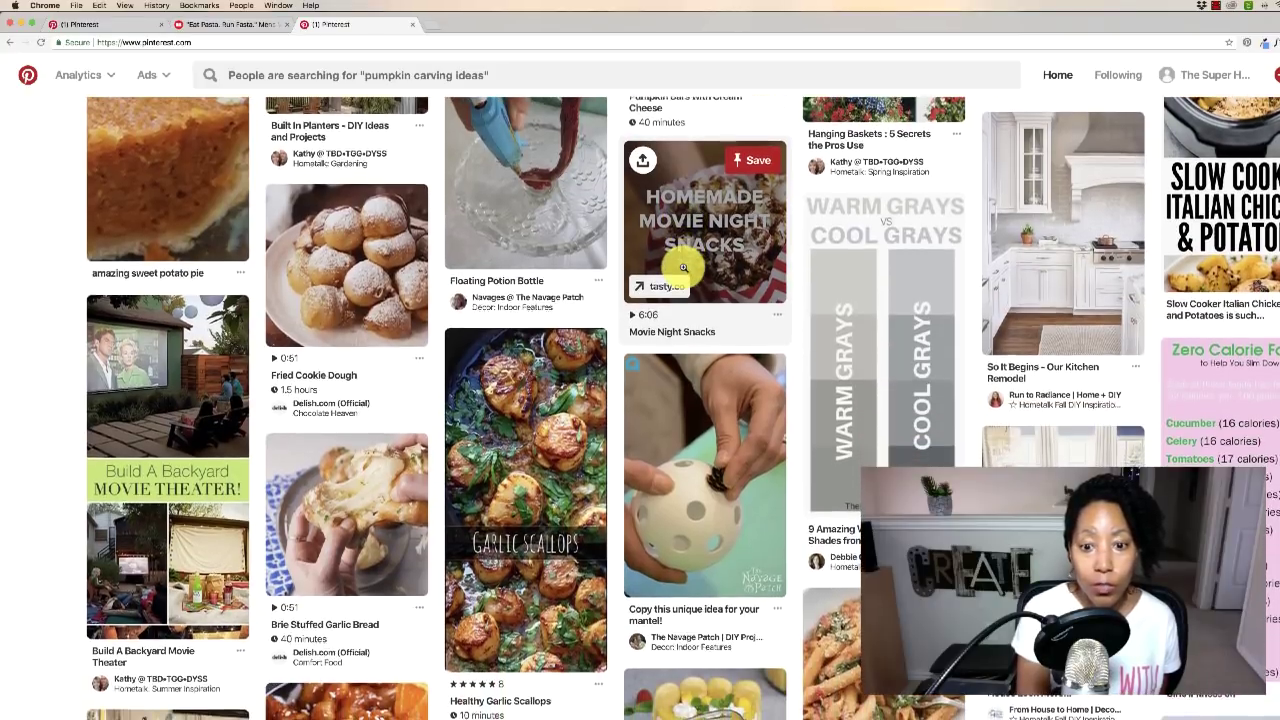
pyautogui.scroll(1, 684, 267)
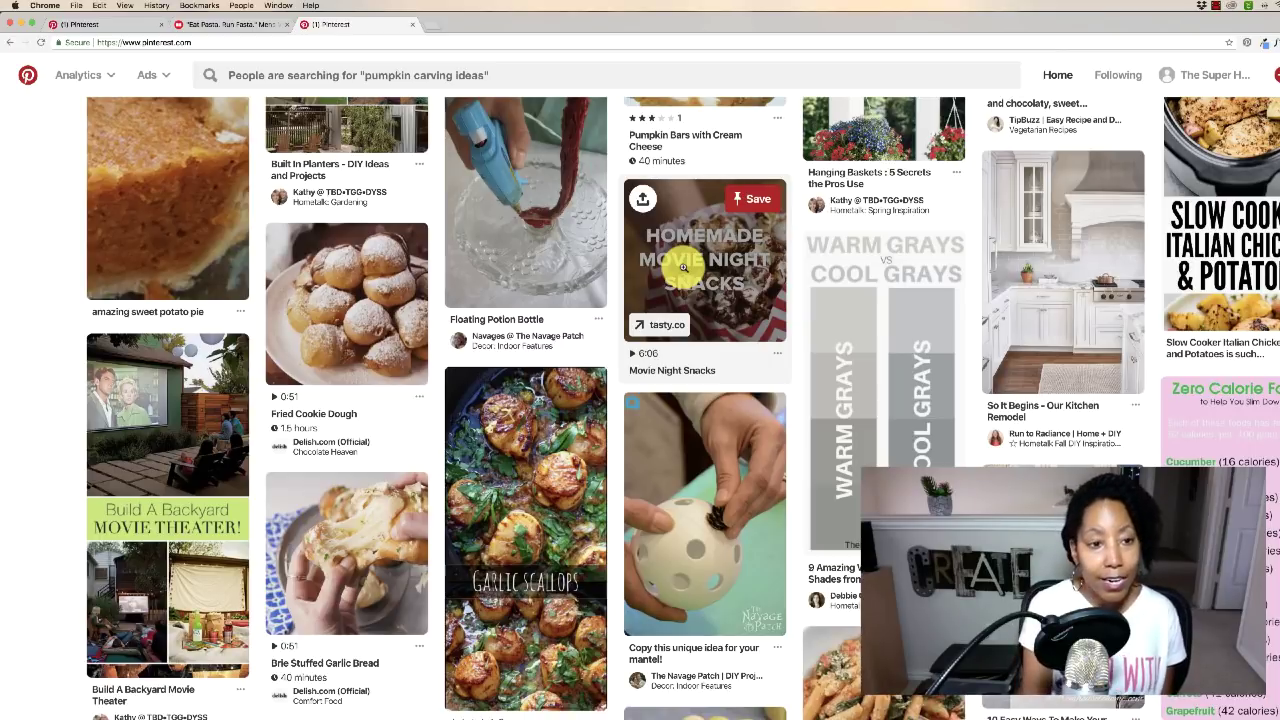
pyautogui.scroll(10, 818, 277)
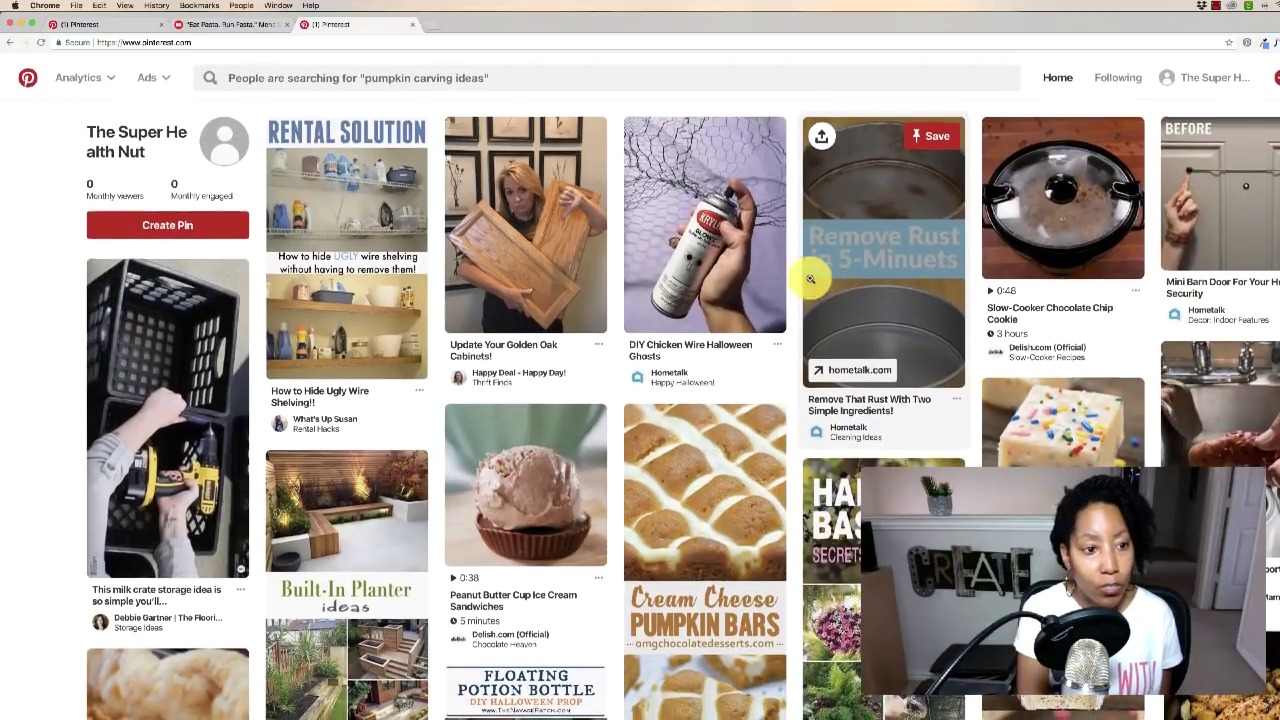
pyautogui.scroll(-2, 755, 238)
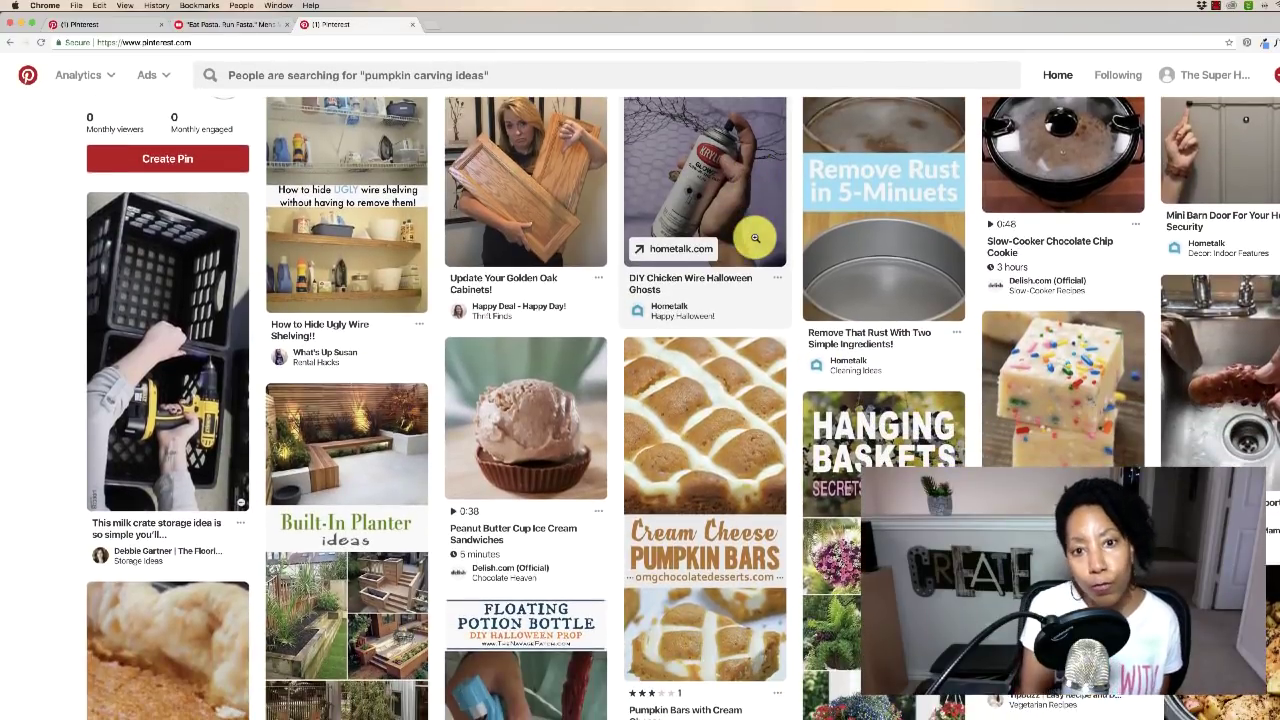
pyautogui.scroll(-5, 755, 238)
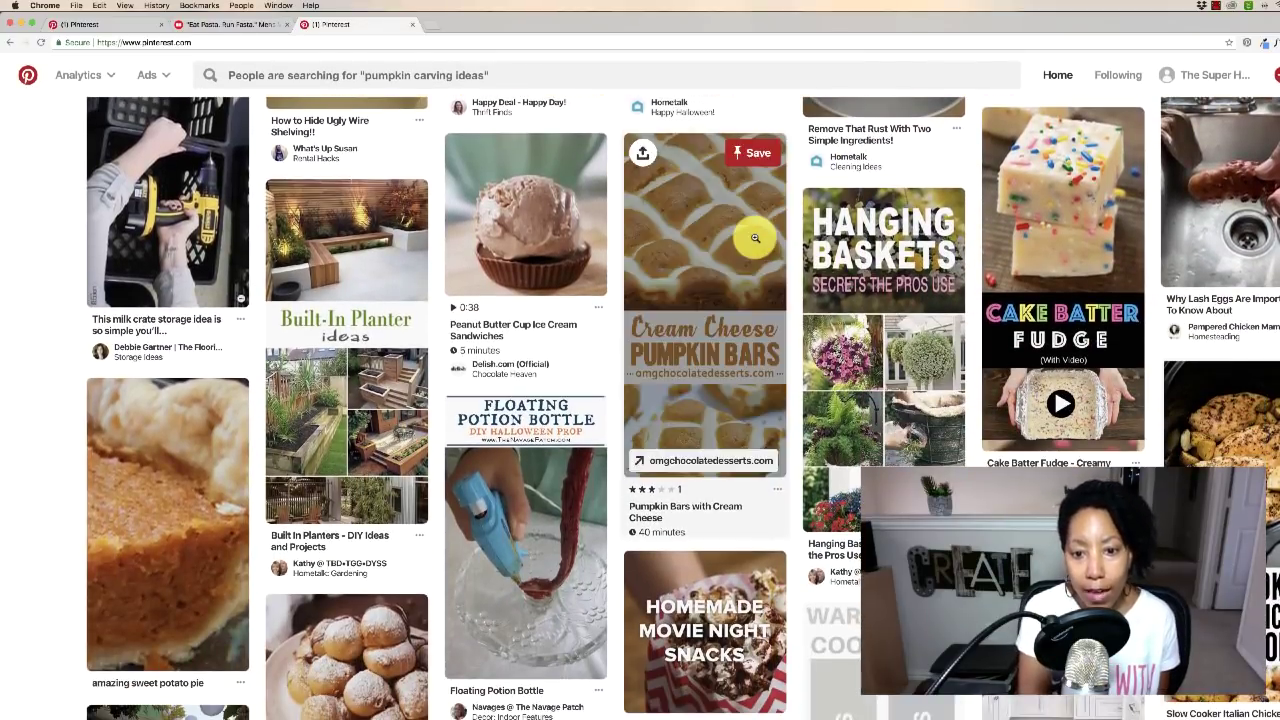
# Switch to the Redbubble "Eat Pasta. Run Fasta." shirt page and choose its red design artwork to save as a pin.
pyautogui.click(229, 22)
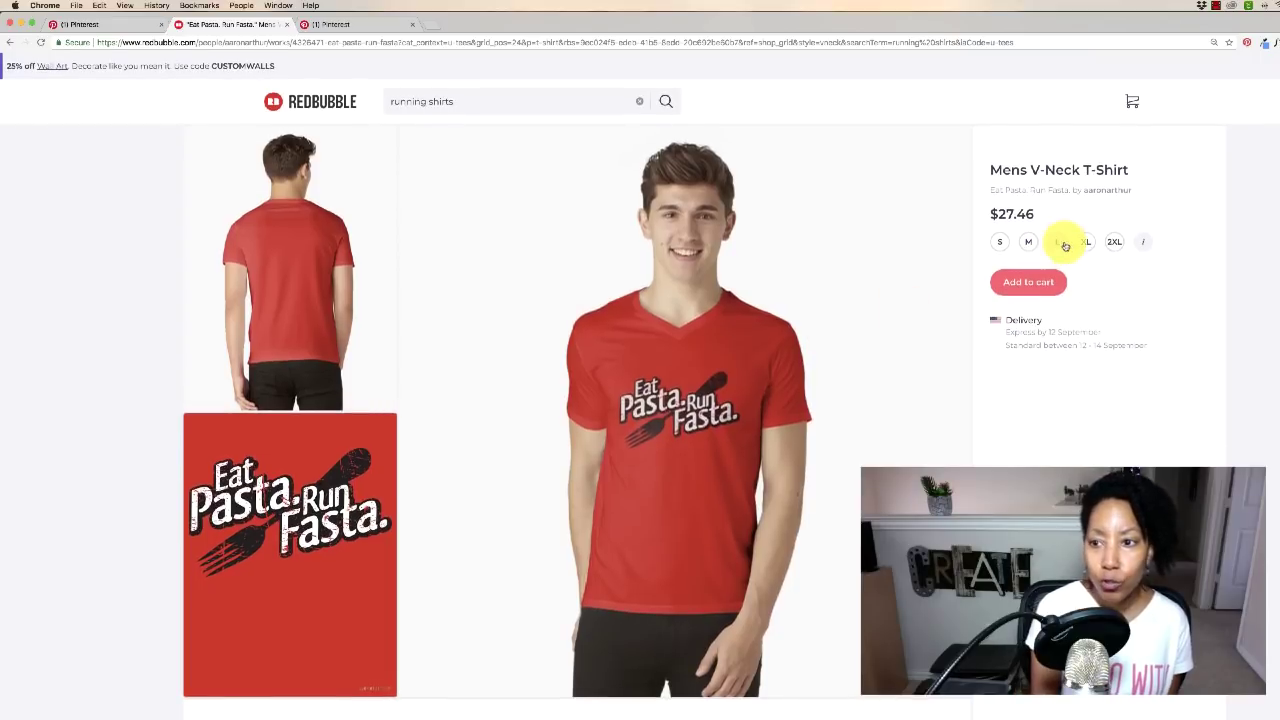
pyautogui.click(1246, 45)
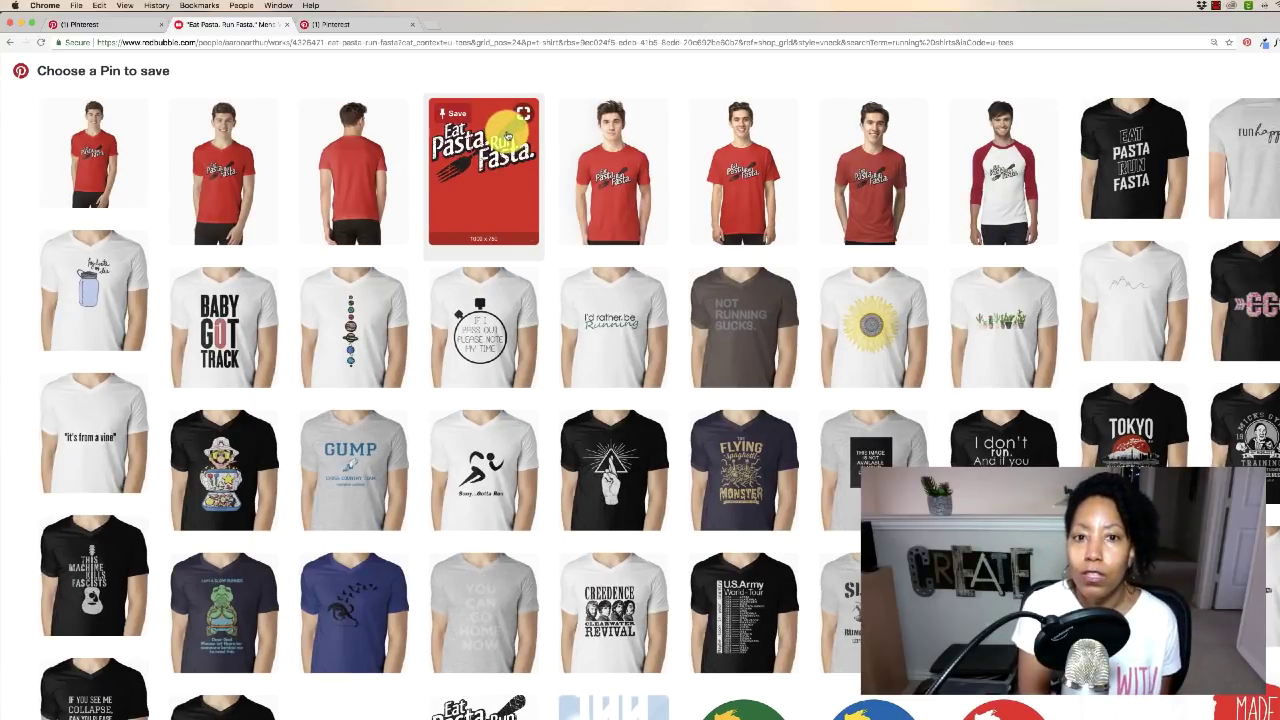
pyautogui.click(450, 115)
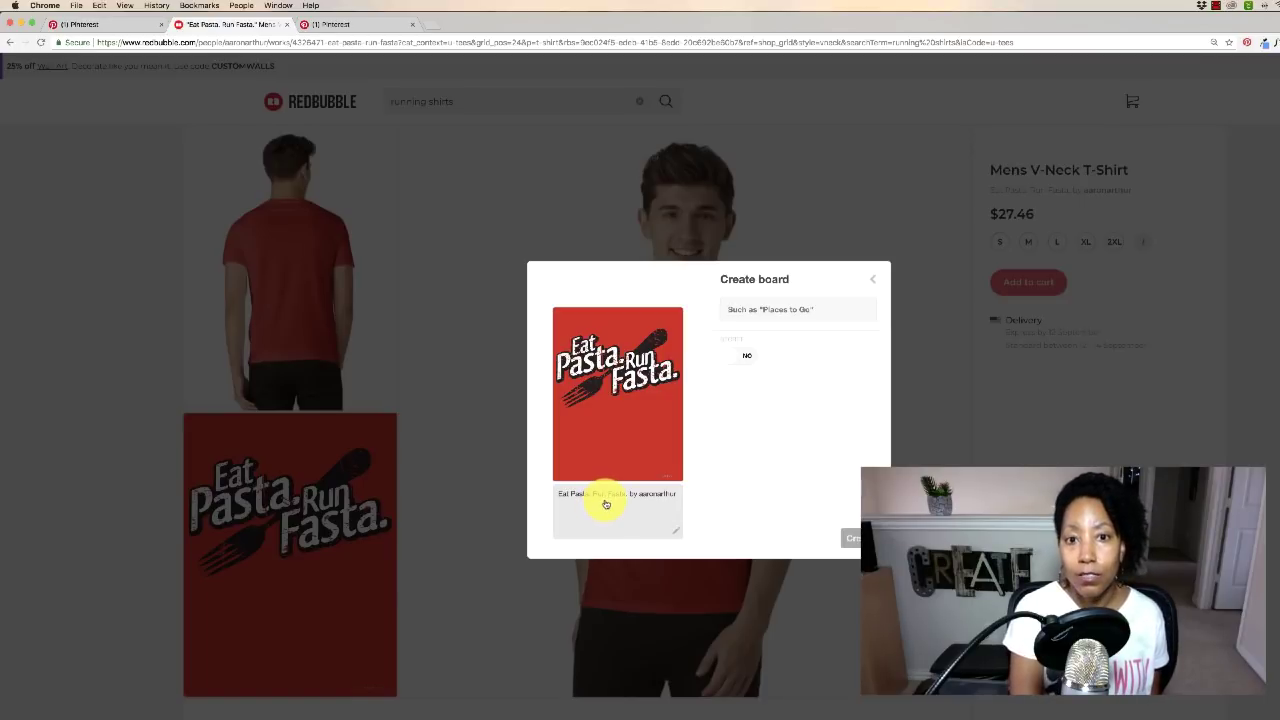
# Set the pin's description to "Funny running shirt about eating pasta. Great tee for pasta lovers." and save it to a new "Running Shirts" board.
pyautogui.tripleClick(674, 527)
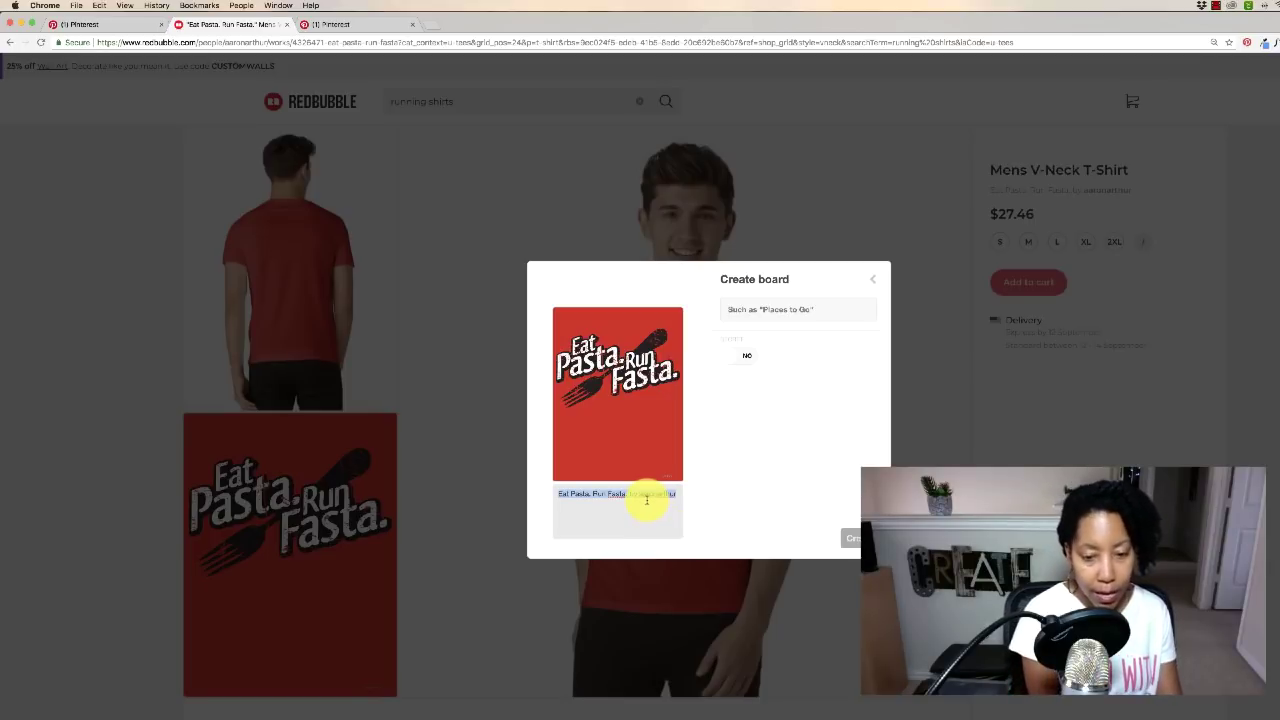
pyautogui.write('Funny running')
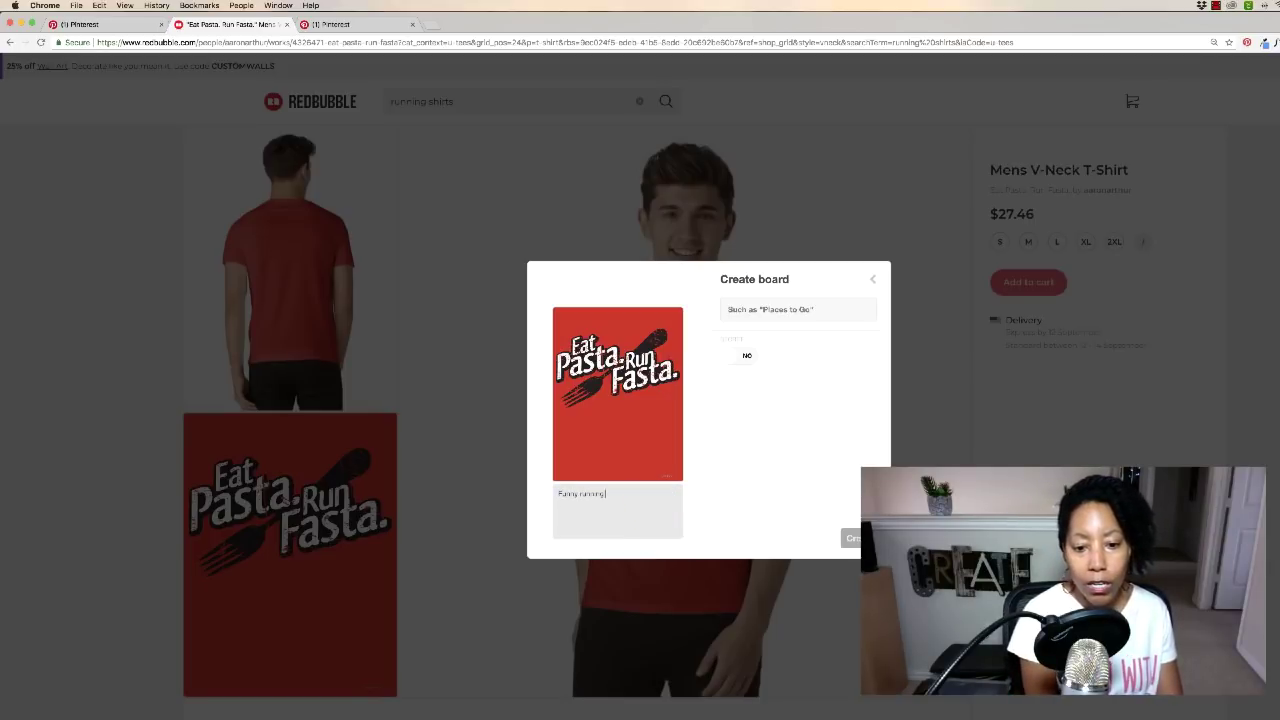
pyautogui.write(' shirt abo')
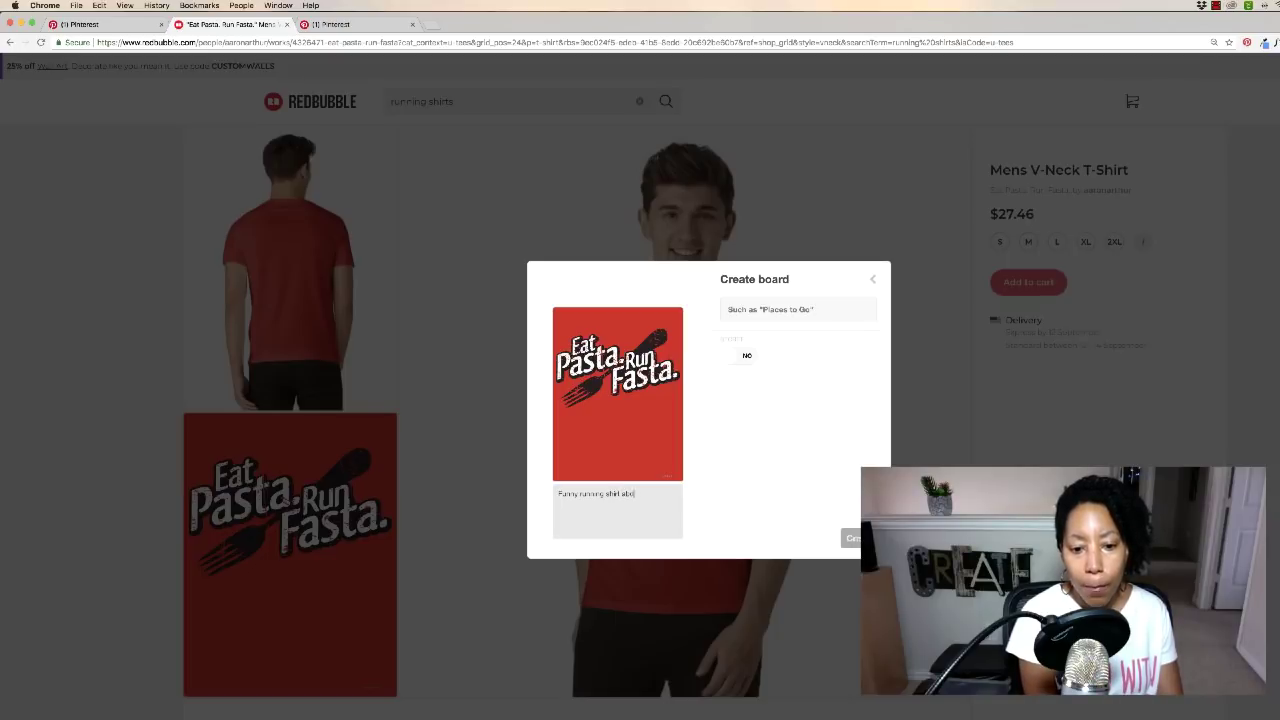
pyautogui.write('ut eating pasta. ')
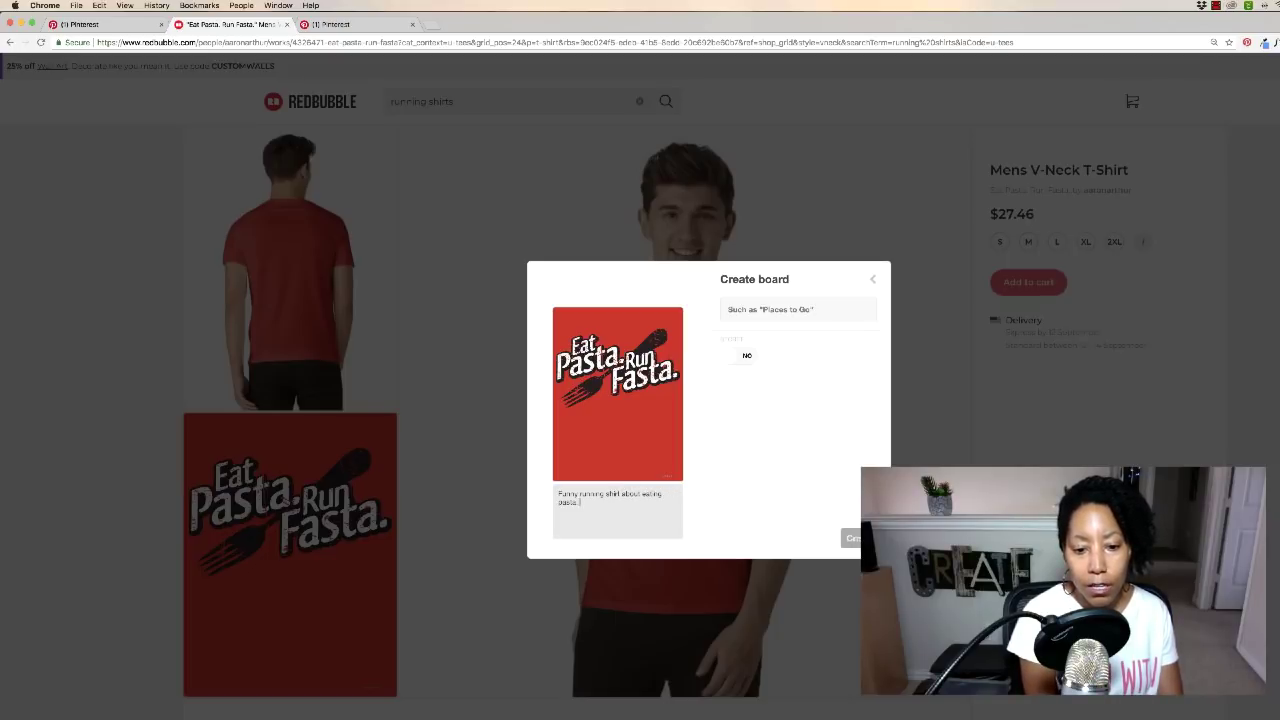
pyautogui.write('Great tee f')
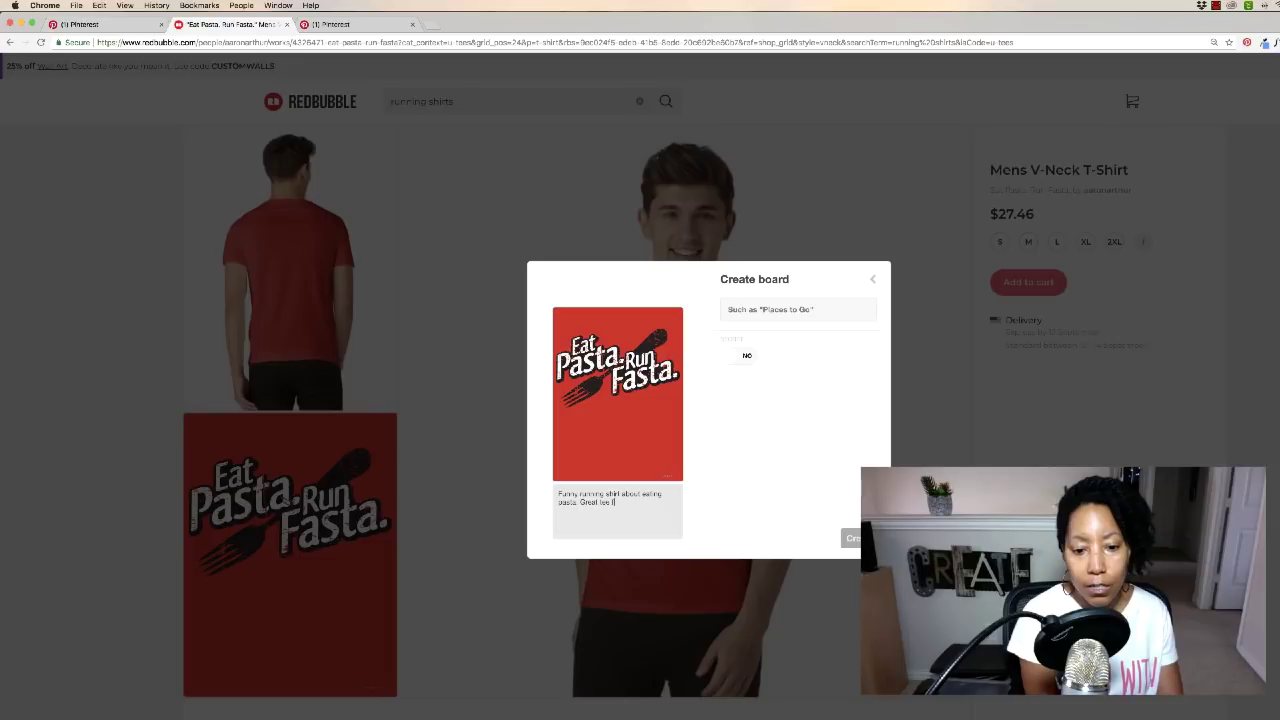
pyautogui.write('or pasta lovers.')
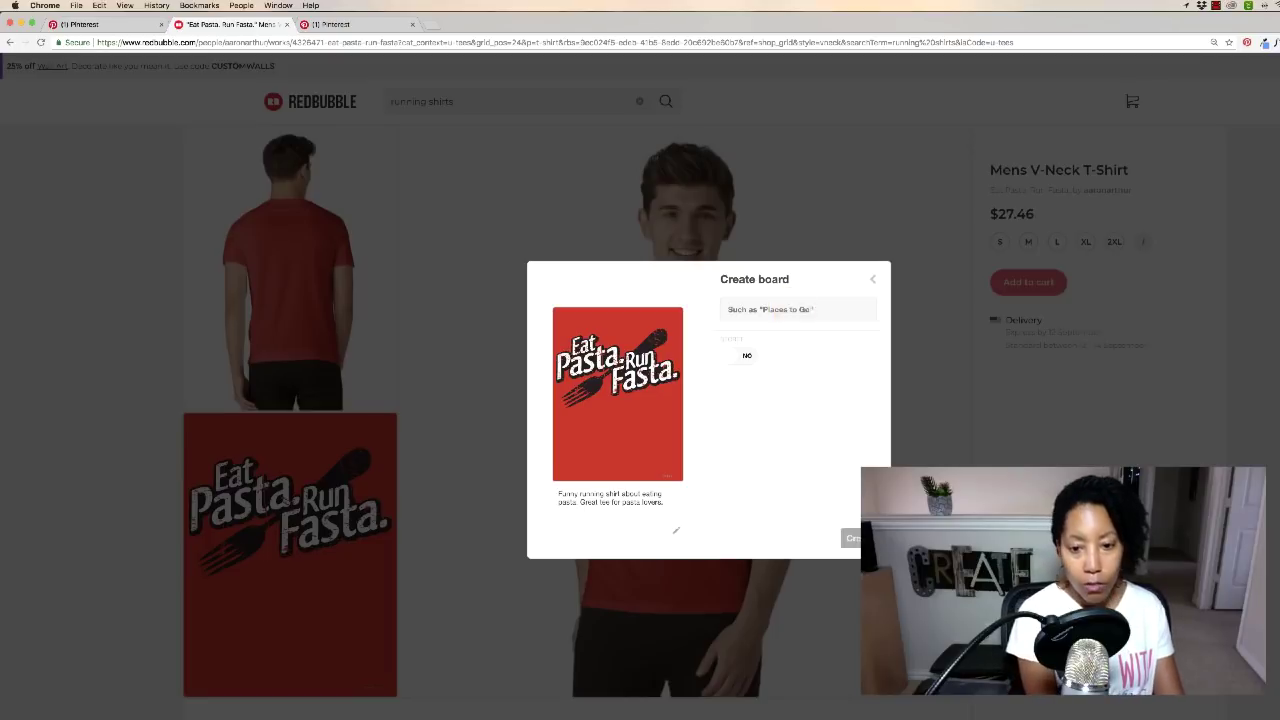
pyautogui.write('Running Shirts')
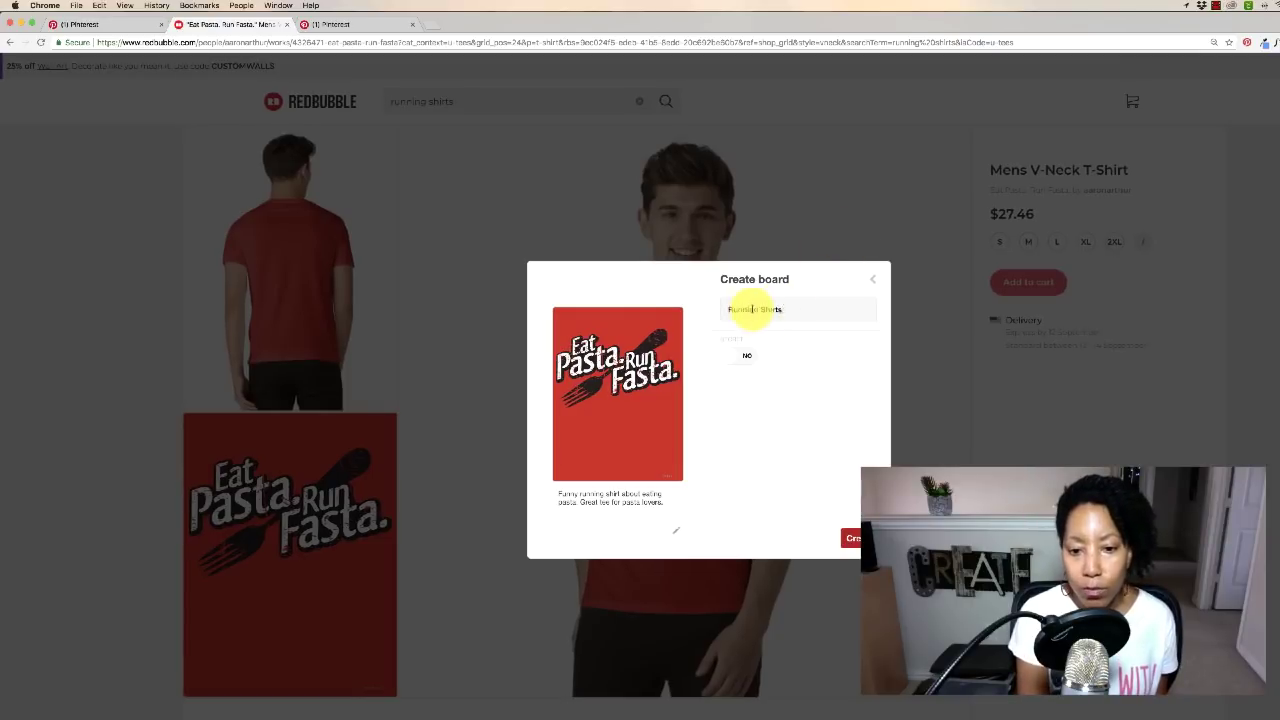
pyautogui.click(851, 538)
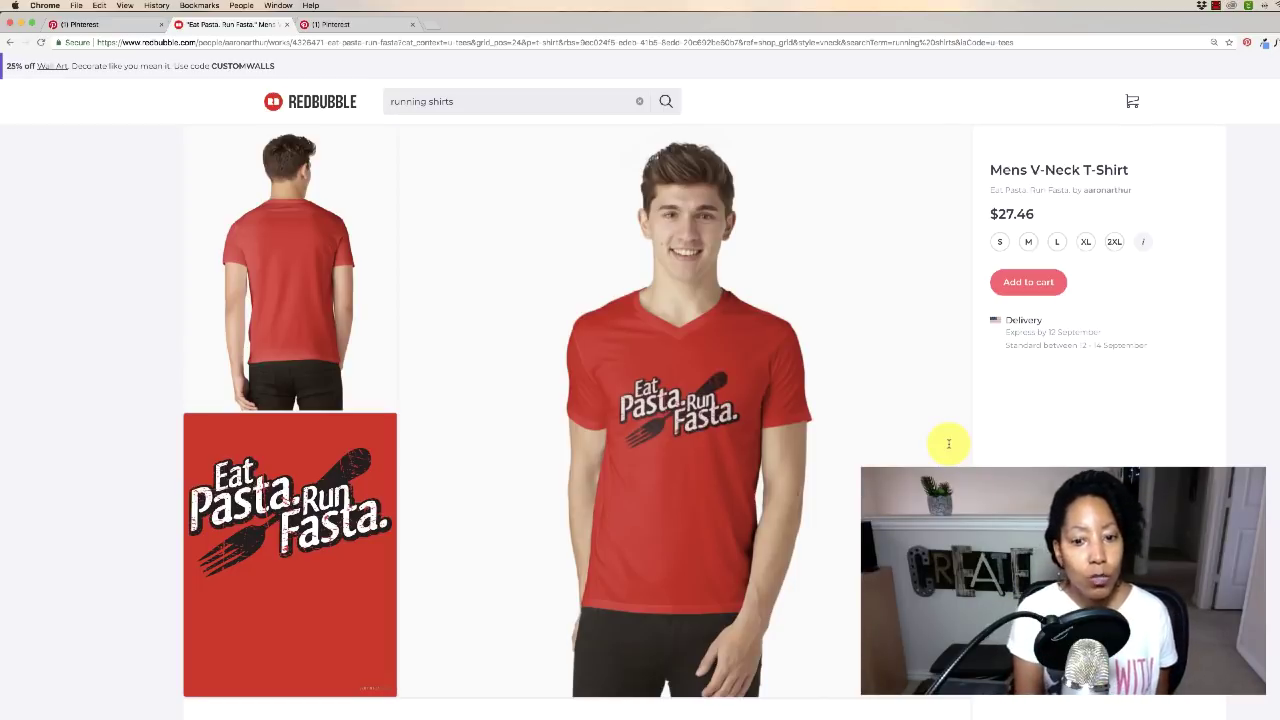
# Save the front-view photo of the model in the red V-neck shirt as a second pin to the Running Shirts board.
pyautogui.scroll(-1, 840, 370)
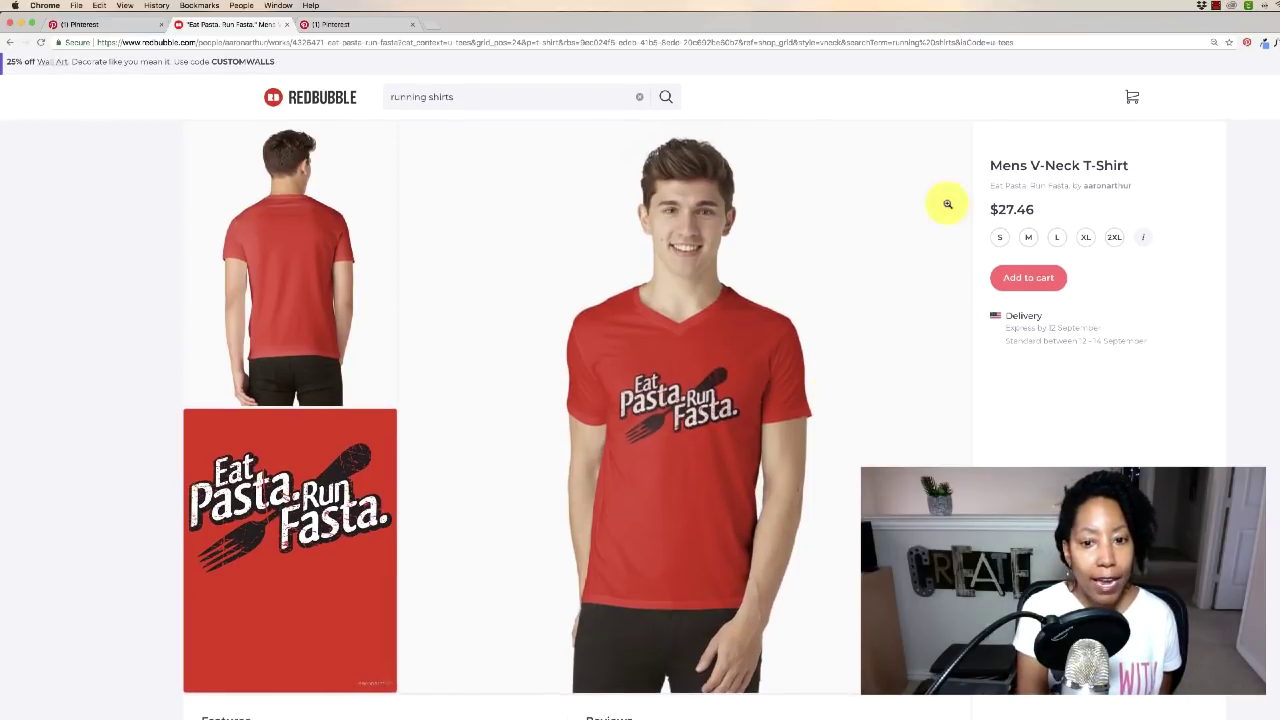
pyautogui.click(1248, 43)
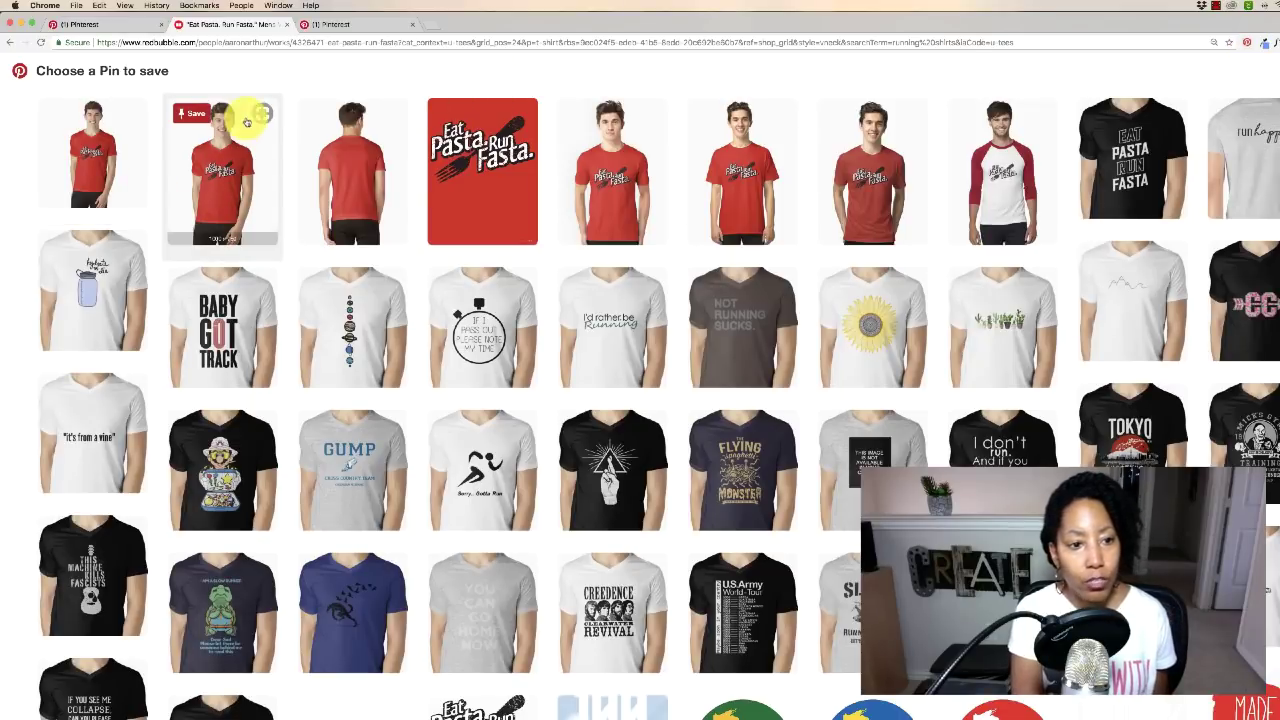
pyautogui.click(192, 114)
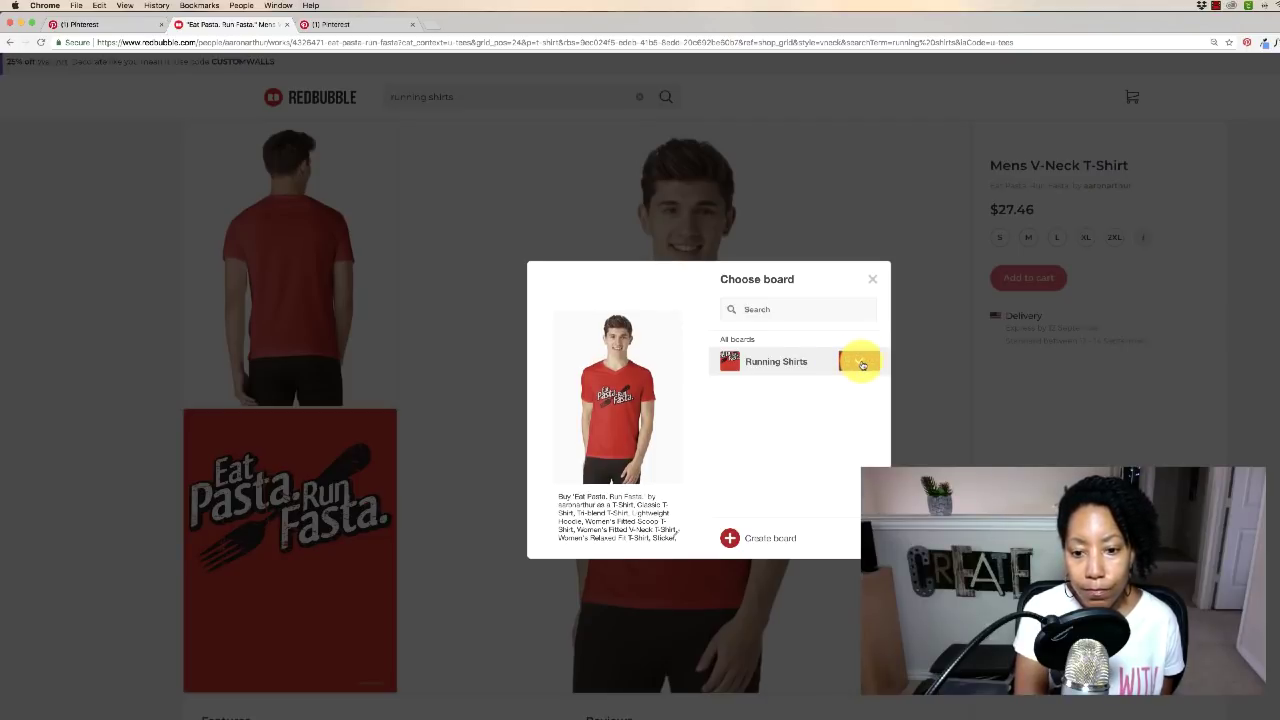
pyautogui.click(862, 365)
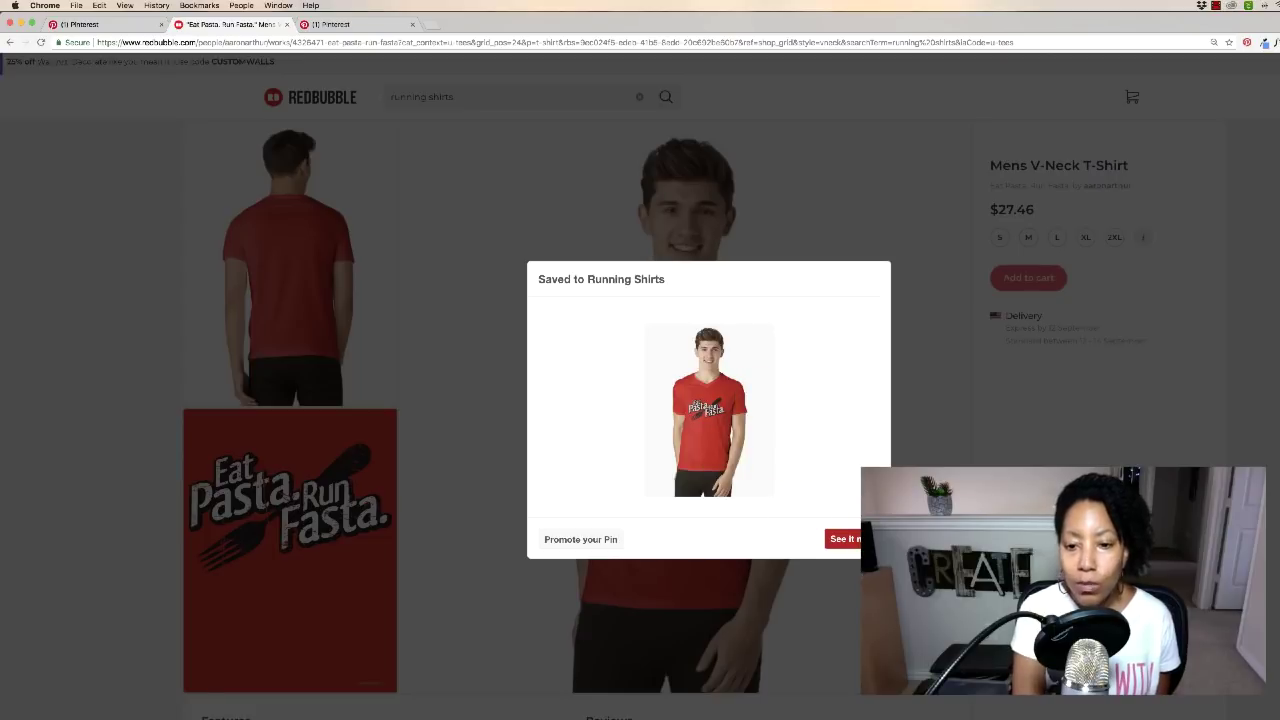
pyautogui.click(966, 400)
# Switch back to Pinterest and review the profile's boards, including Running Shirts.
pyautogui.click(335, 24)
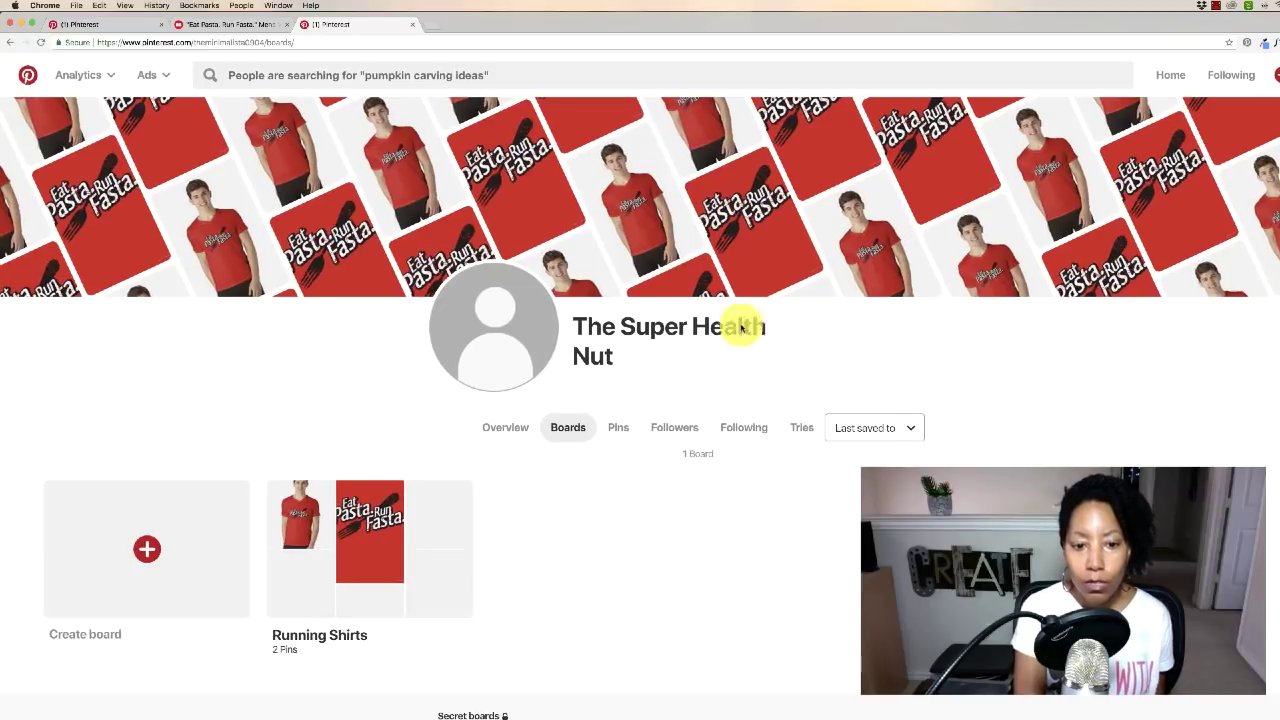
pyautogui.scroll(-1, 566, 260)
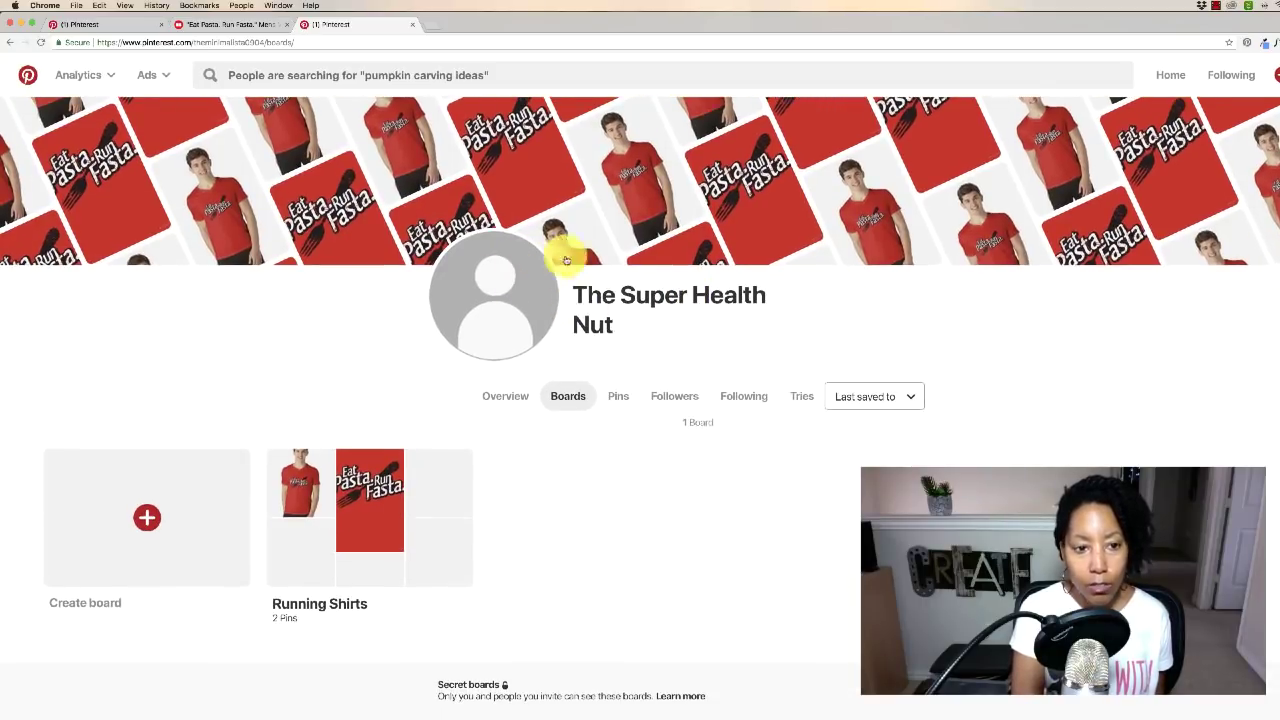
pyautogui.scroll(1, 580, 258)
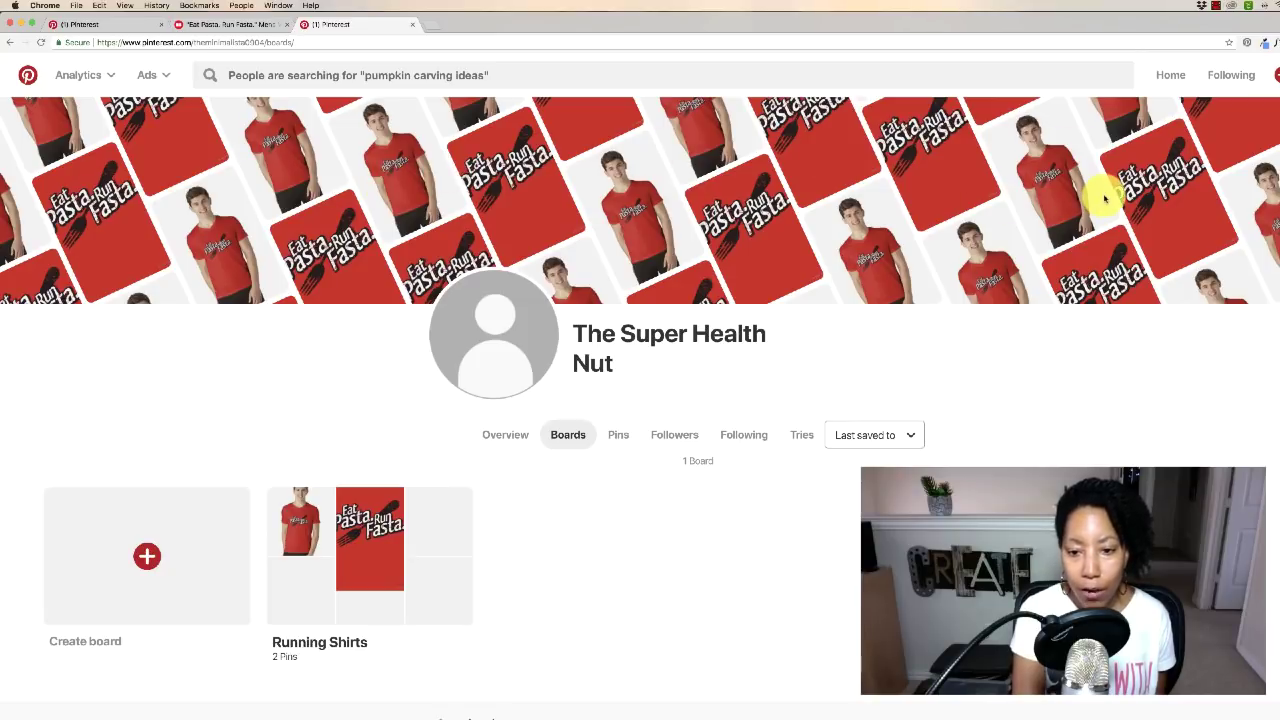
# Open the Running Shirts board, view the pin of the model in the red V-neck shirt, and return to the board.
pyautogui.scroll(-4, 586, 449)
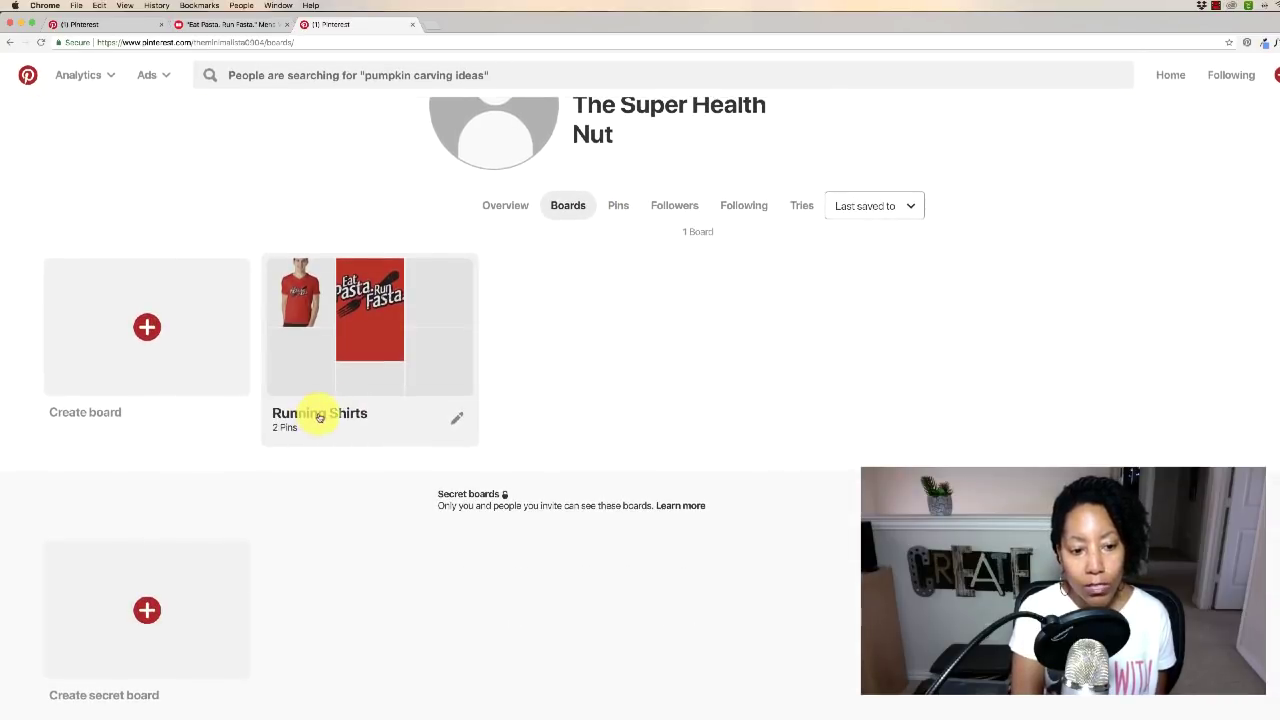
pyautogui.click(351, 337)
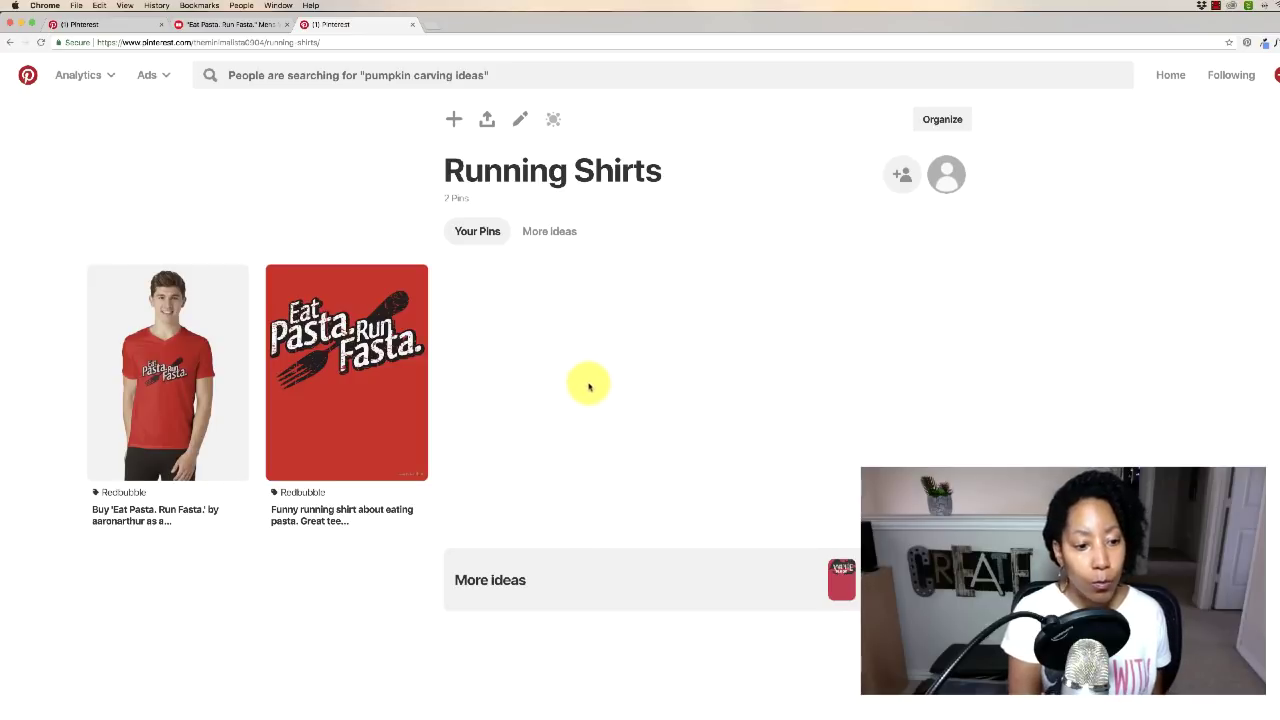
pyautogui.moveTo(125, 495)
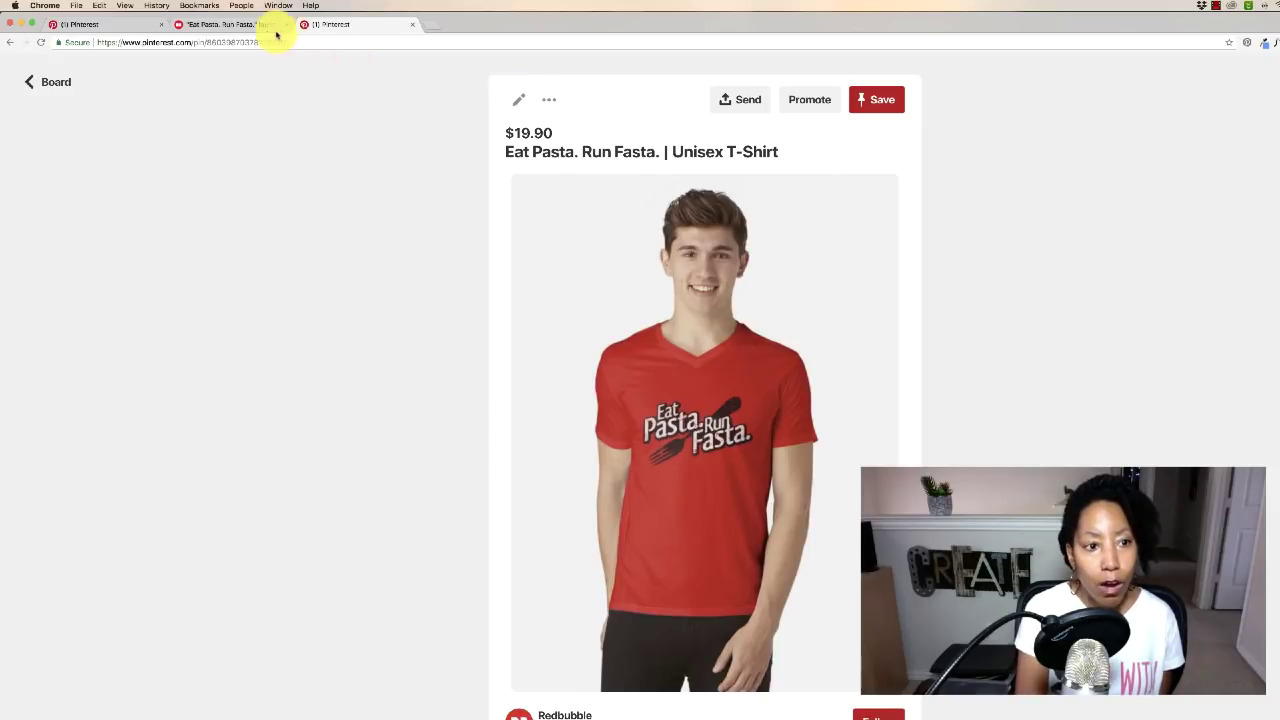
pyautogui.click(10, 42)
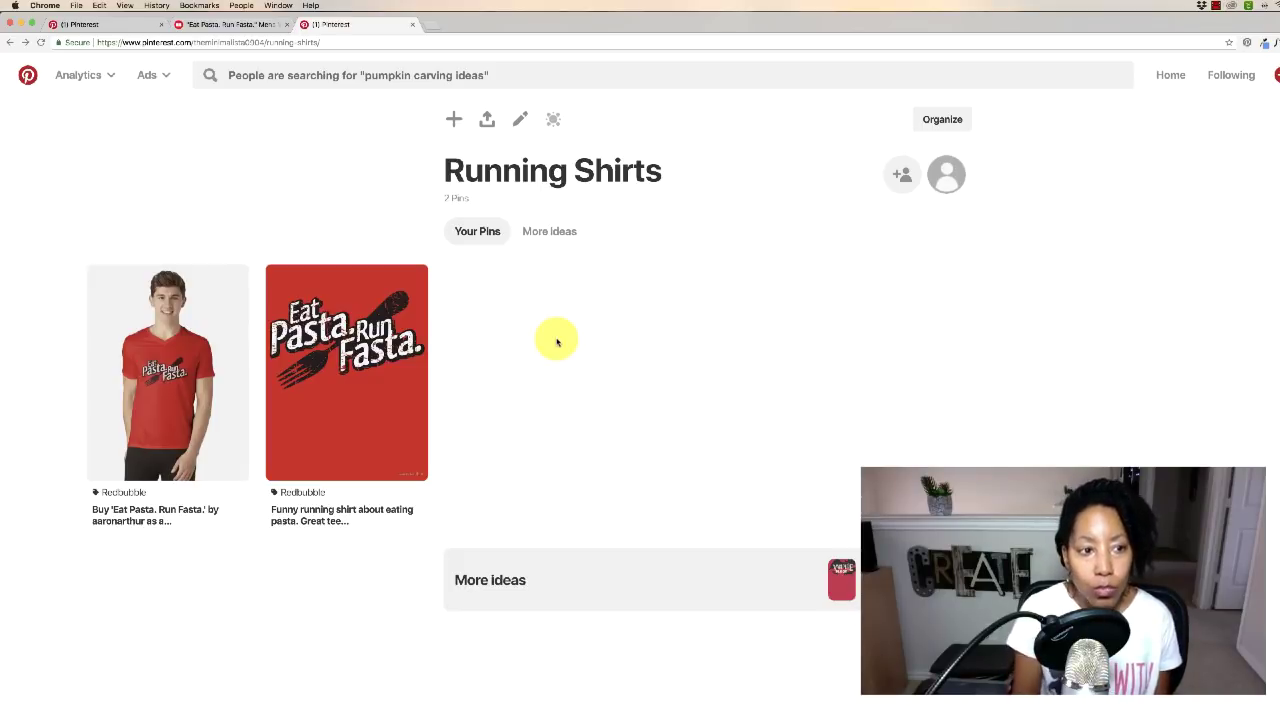
# Go to the home feed and browse the suggested pins, ending back at the beginning of the feed.
pyautogui.click(1169, 82)
pyautogui.scroll(-3, 581, 138)
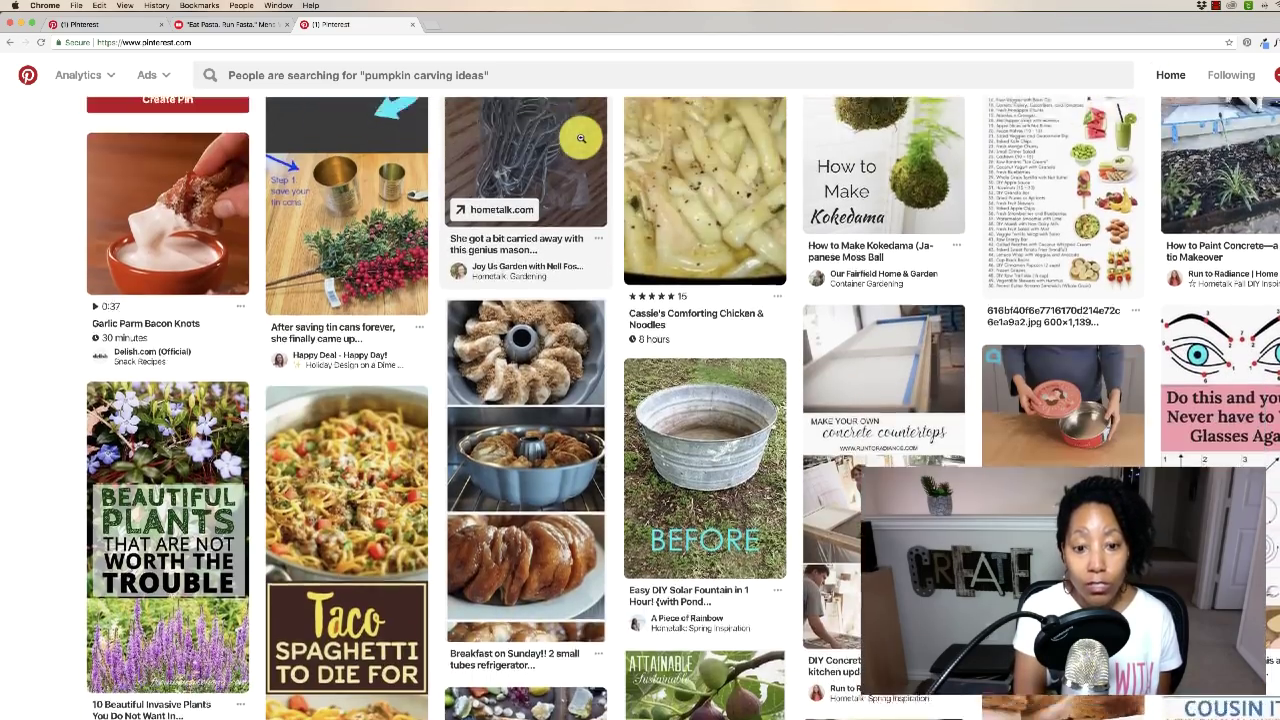
pyautogui.scroll(-15, 581, 138)
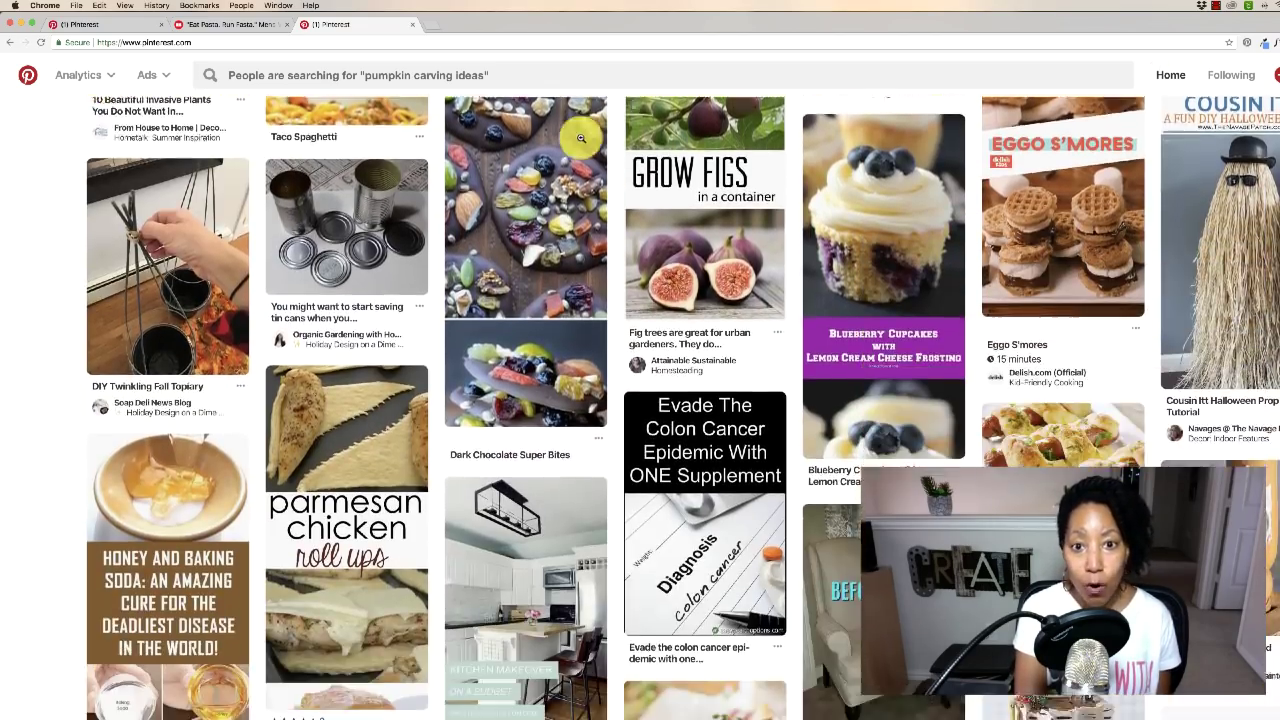
pyautogui.scroll(-8, 581, 138)
pyautogui.scroll(6, 541, 308)
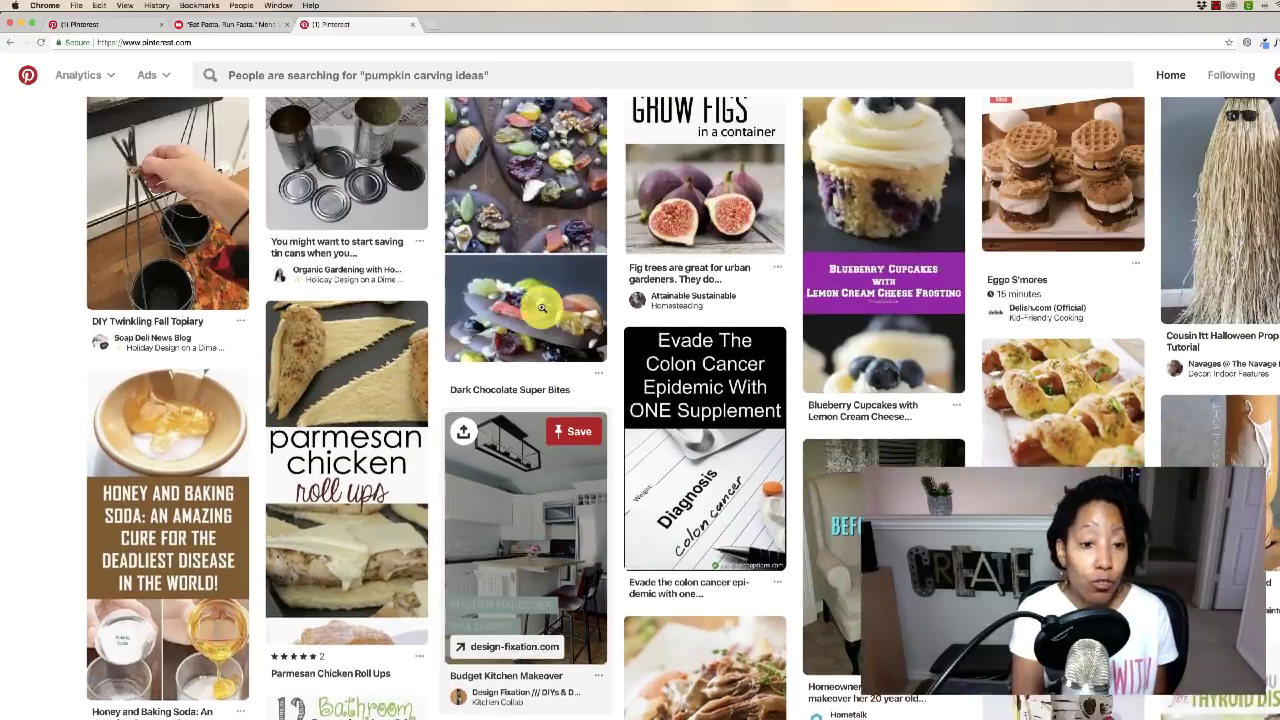
pyautogui.scroll(15, 541, 308)
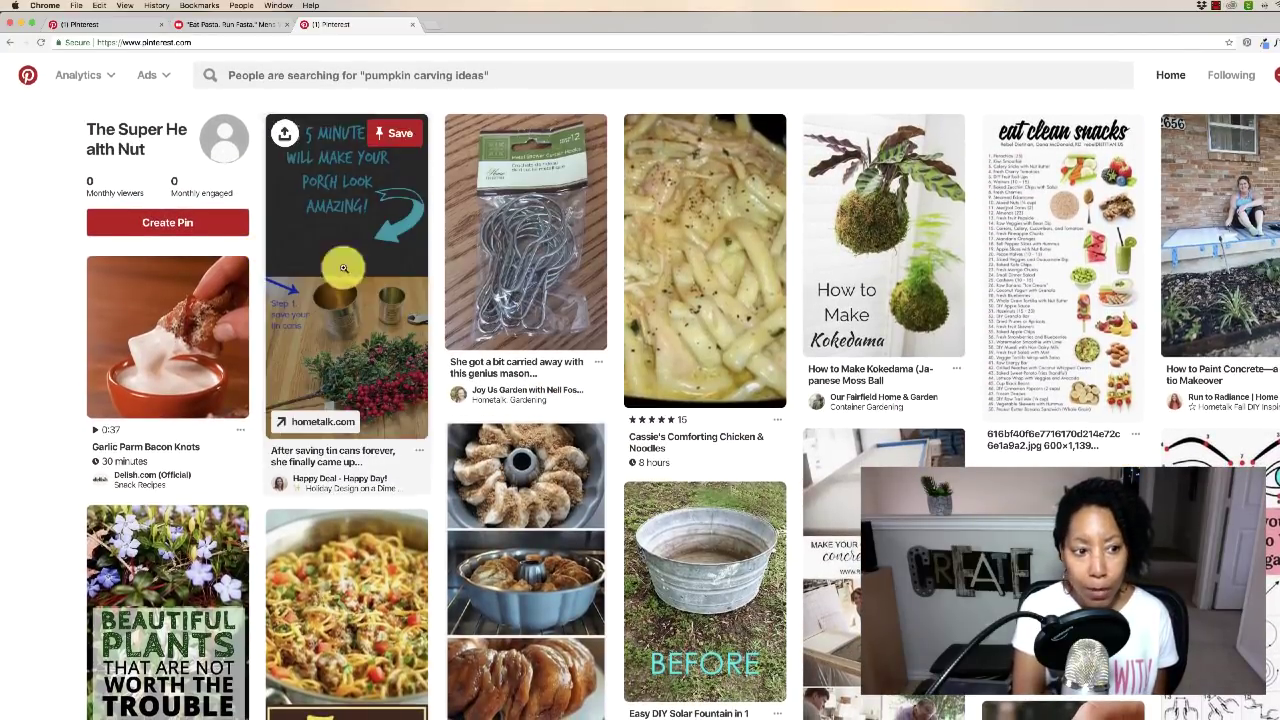
# Open the Overview page of the account's Pinterest analytics.
pyautogui.click(83, 76)
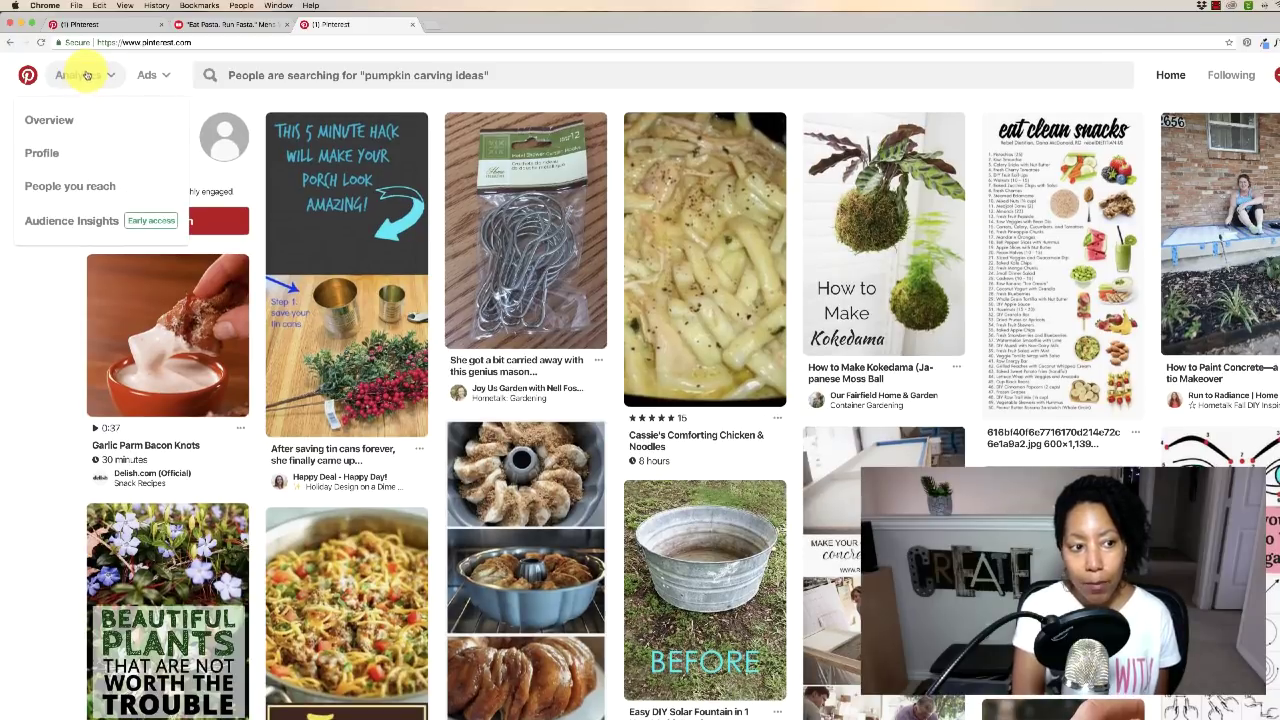
pyautogui.click(55, 120)
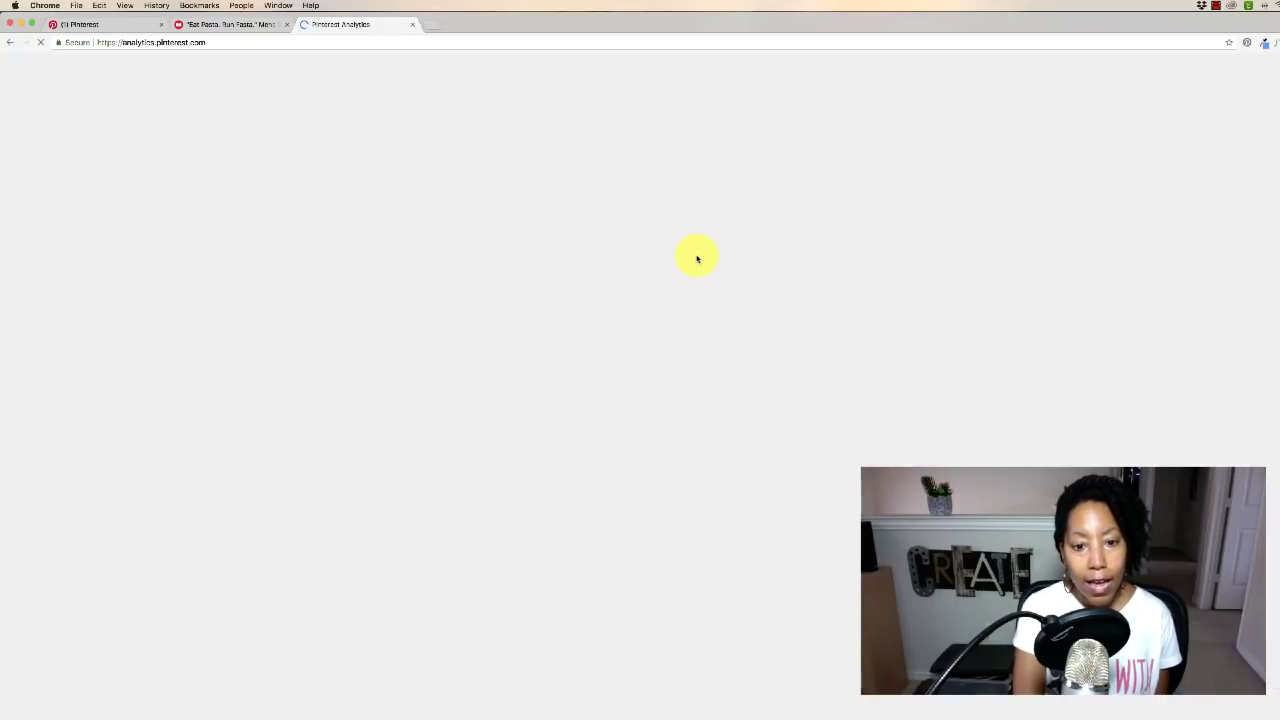